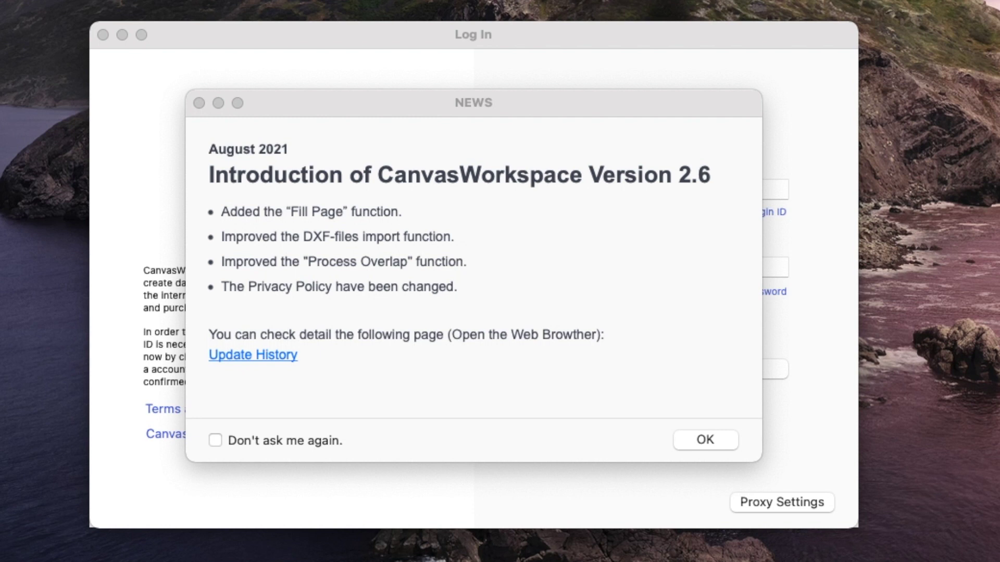
Bring the August 2021 version 2.6 news about the new Fill Page function to the front.
click(521, 116)
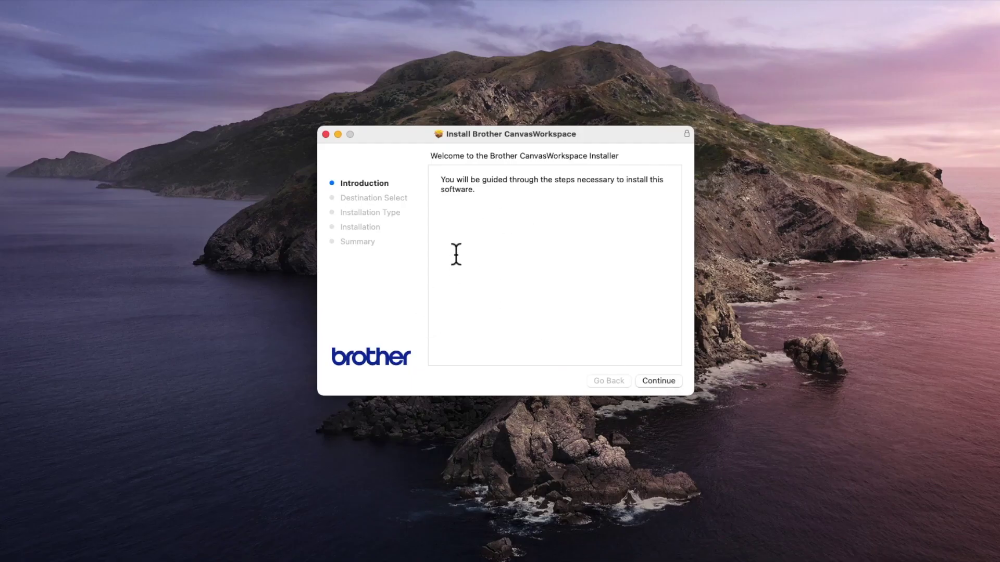
Continue the installation so CanvasWorkspace opens a new untitled project on an empty mat.
click(661, 382)
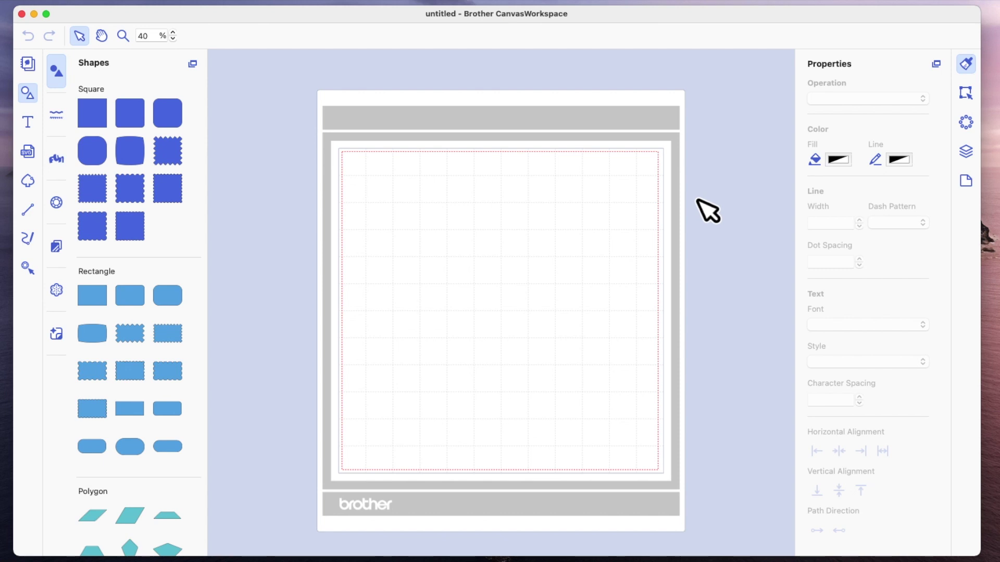
Drag a plain circle from the Shapes panel onto the mat and shrink it.
scroll(699, 210, right, 1)
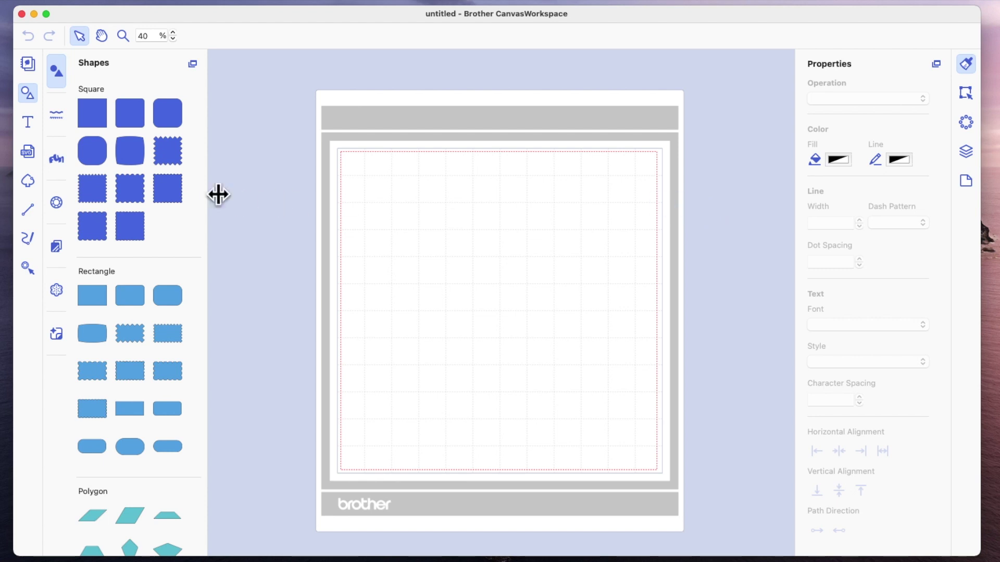
scroll(149, 184, down, 1)
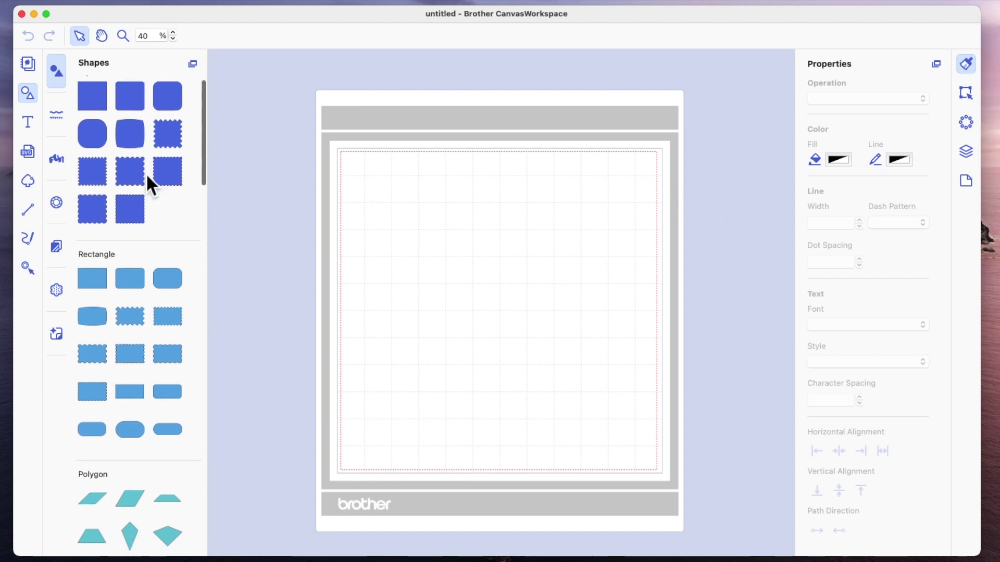
scroll(150, 184, down, 20)
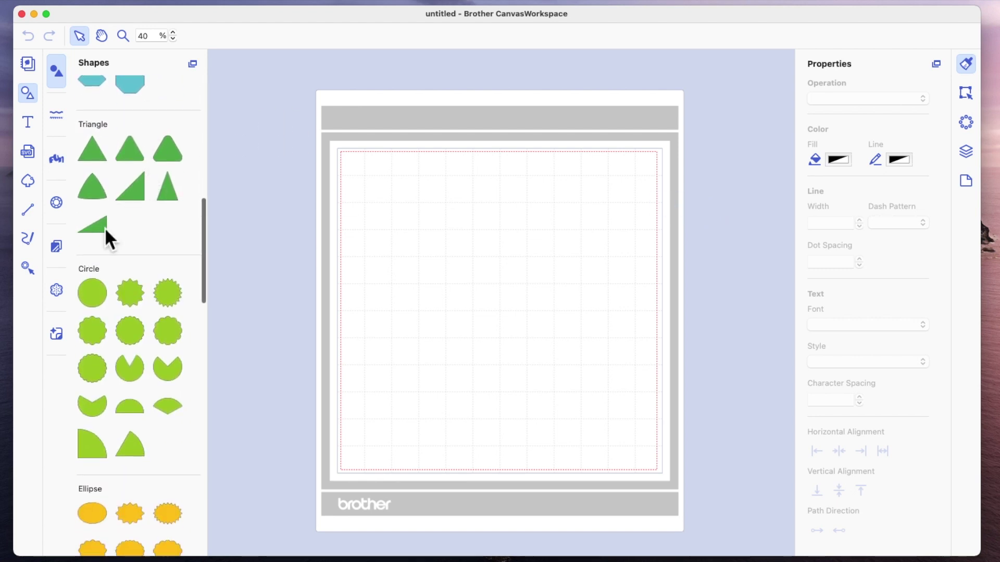
drag(104, 301, 477, 253)
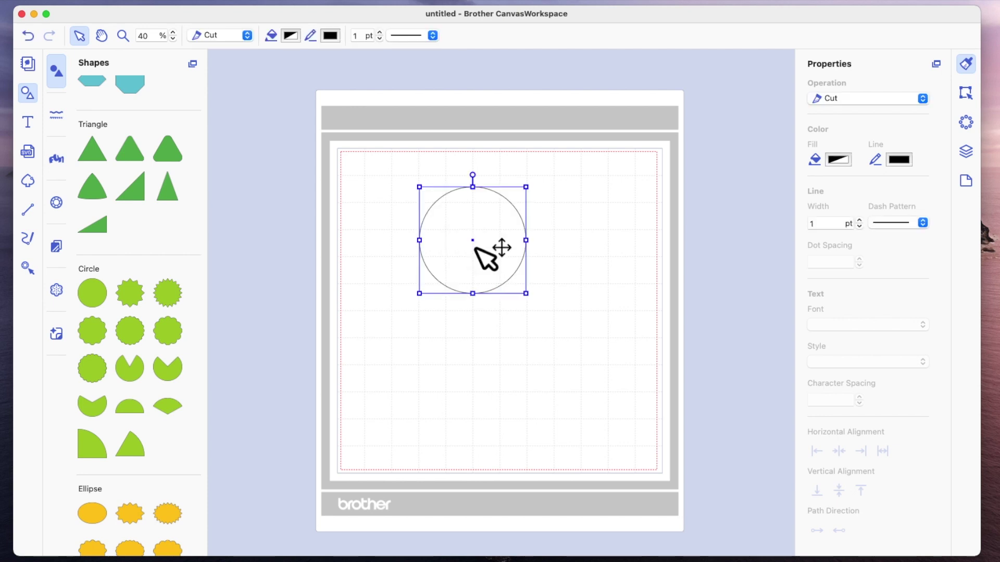
drag(537, 204, 458, 256)
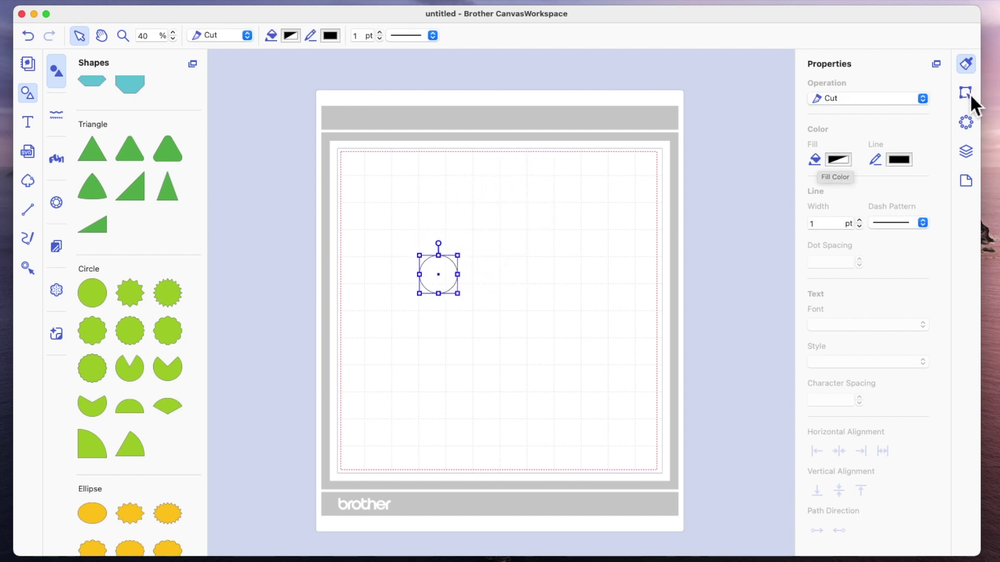
Move the 1.41-inch circle to the top-left corner at X 0.41, Y 0.36.
click(966, 93)
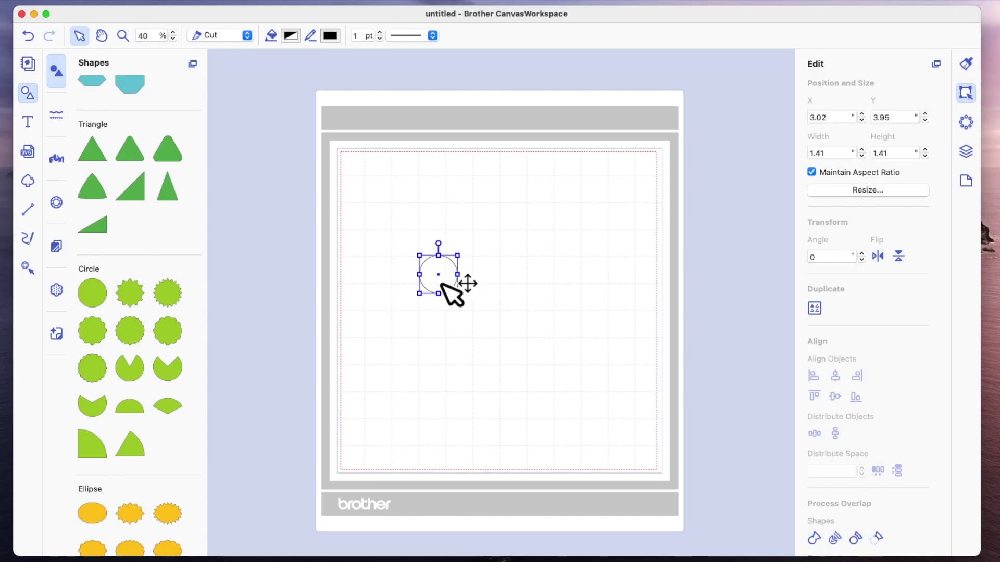
drag(441, 288, 371, 185)
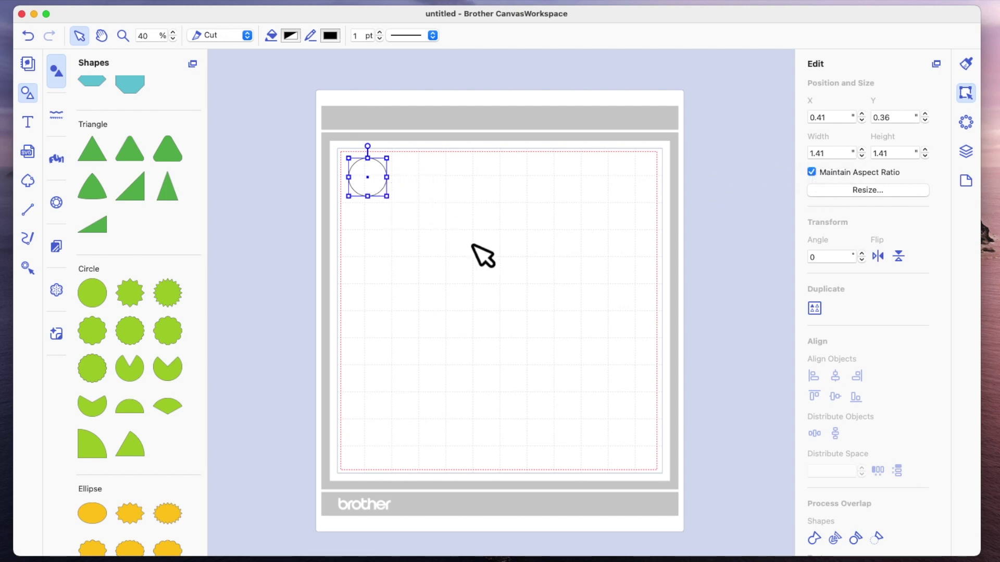
Use Fill Page to tile the circle into a 7-by-7 grid of 49 circles, then deselect.
click(817, 308)
click(744, 318)
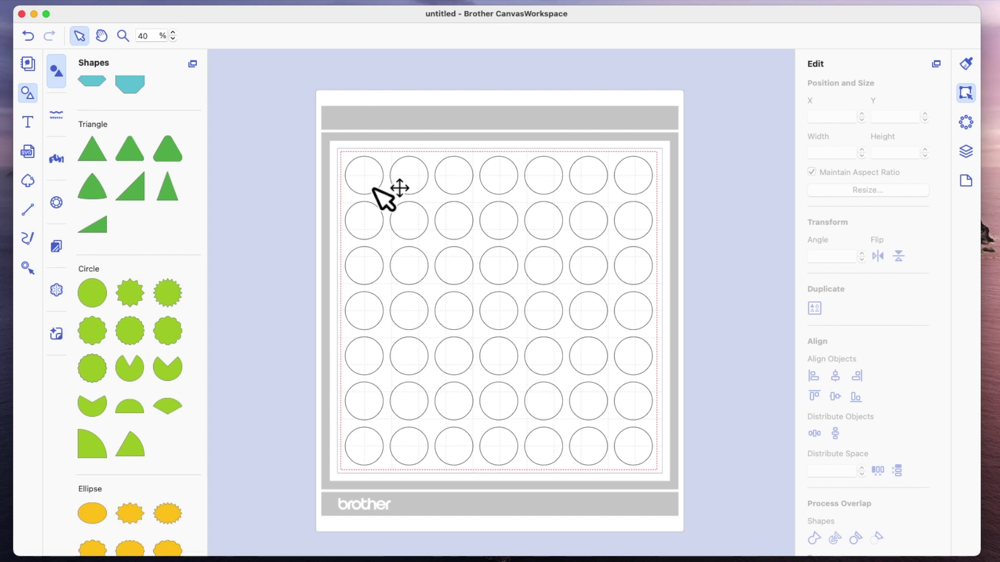
Undo the circle grid and place a new plain circle, shrinking it to a small size.
key(super+z)
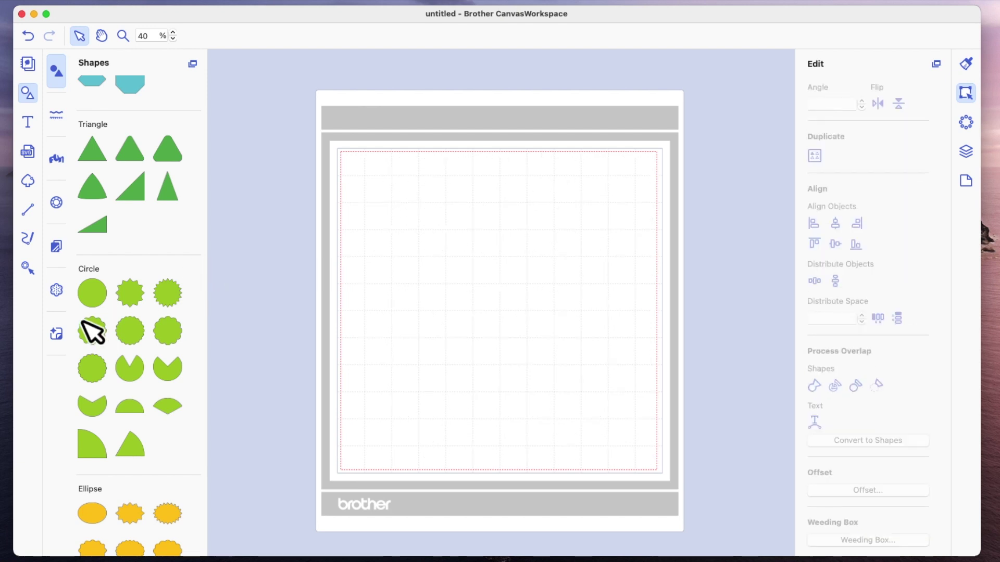
drag(95, 297, 426, 280)
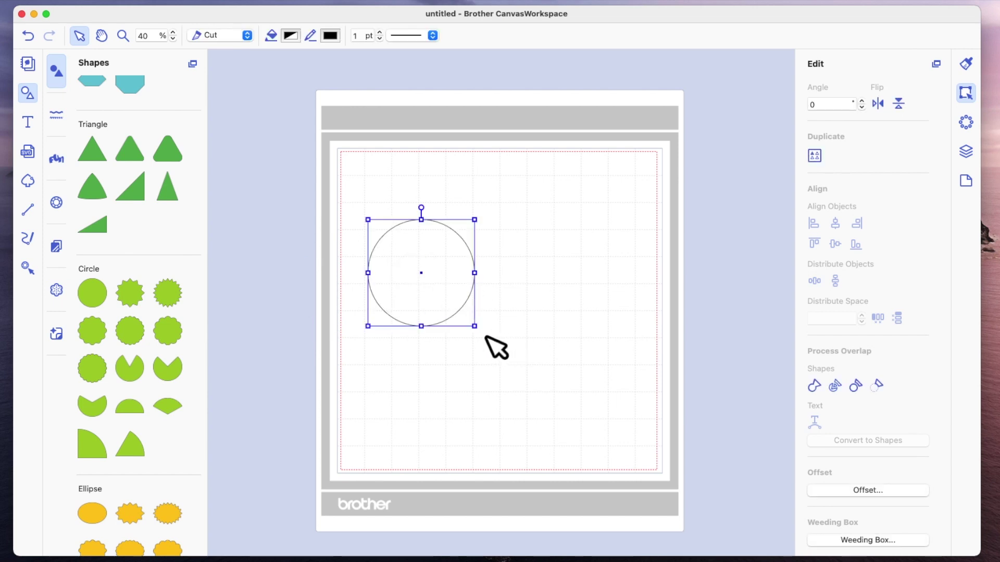
drag(489, 340, 435, 273)
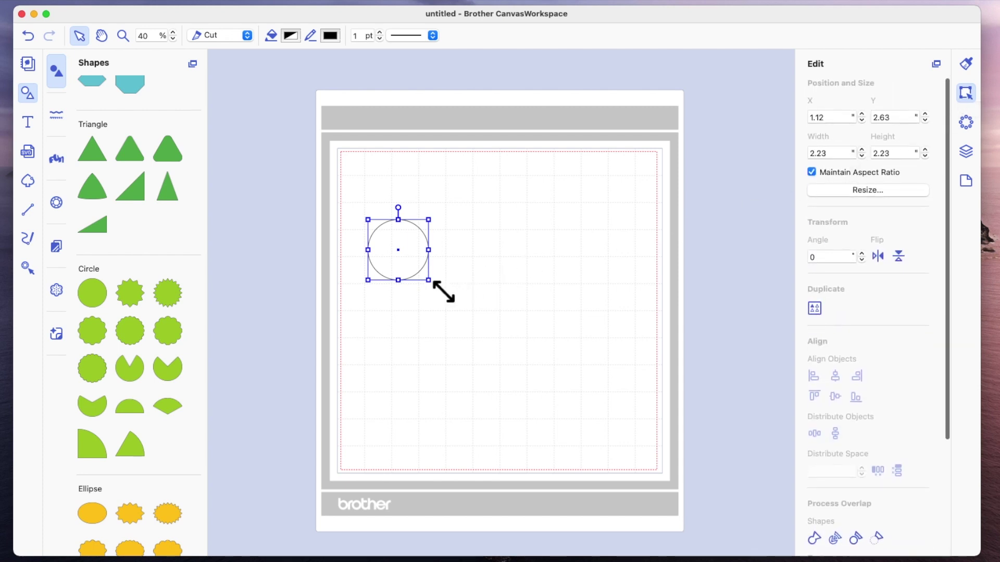
drag(428, 280, 409, 260)
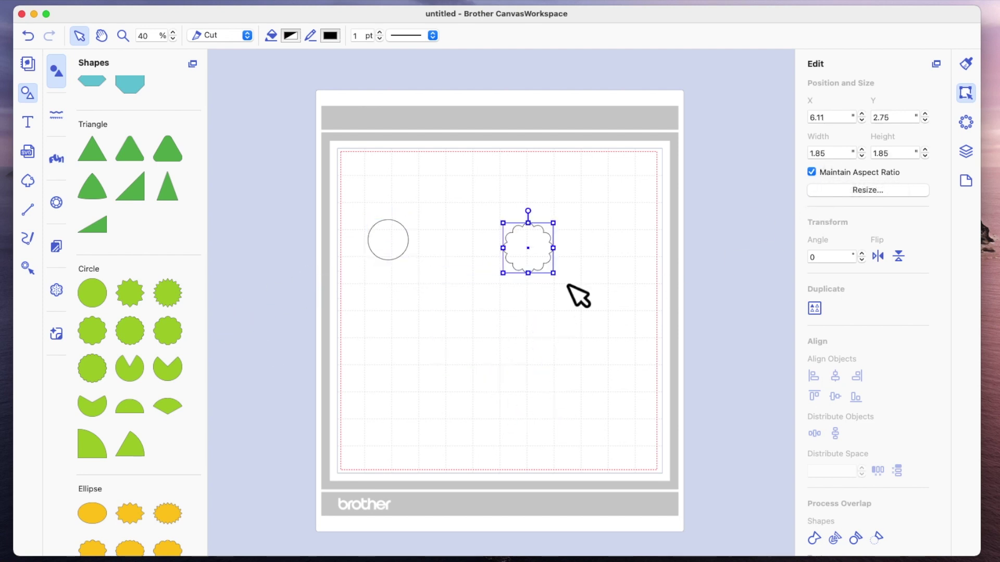
Set the scalloped circle just right of the plain circle and select both as a pair.
mouse_move(516, 258)
mouse_down()
mouse_move(390, 254)
mouse_move(503, 261)
mouse_up()
drag(324, 174, 601, 305)
click(529, 277)
drag(498, 258, 444, 258)
click(365, 230)
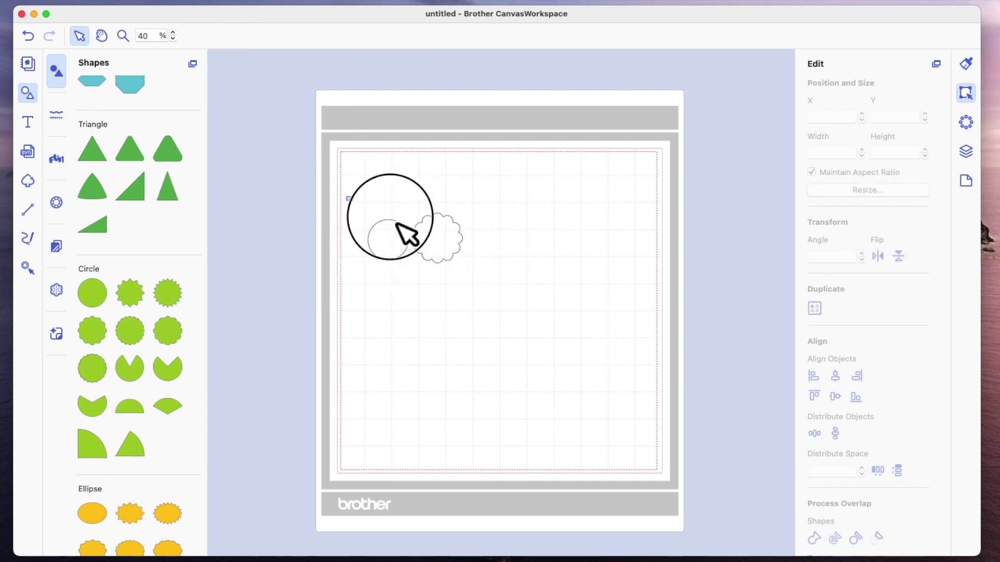
drag(345, 197, 555, 306)
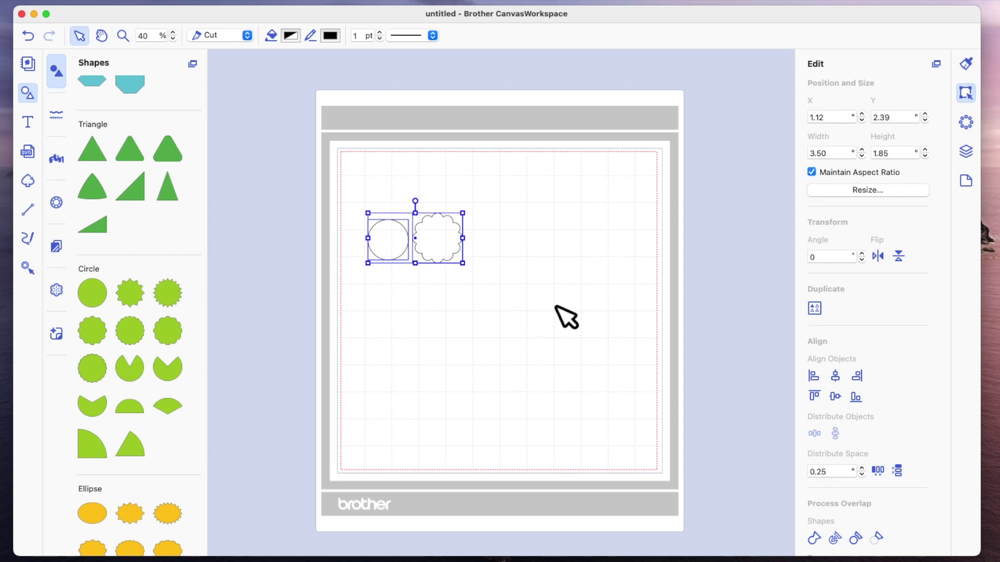
click(566, 316)
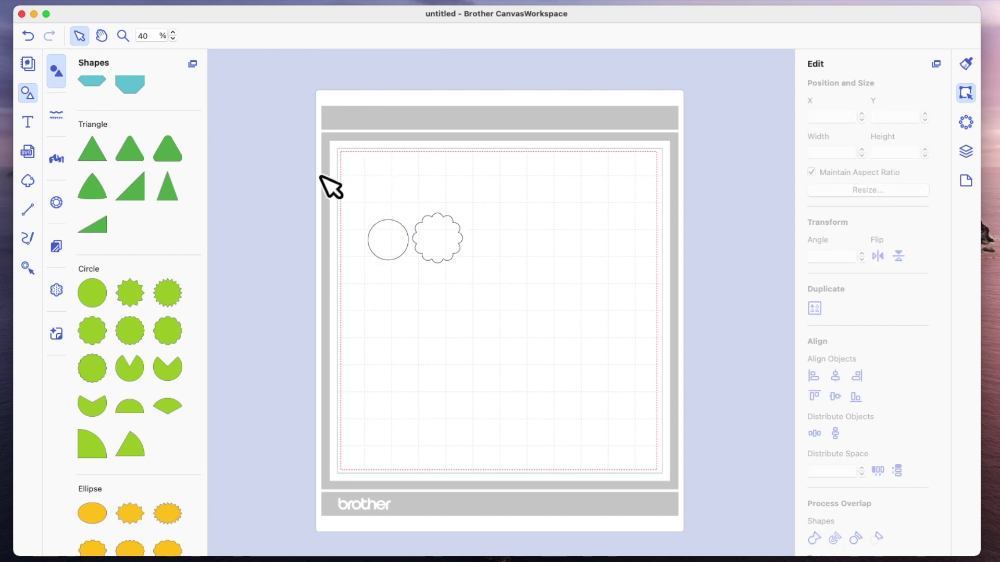
drag(321, 177, 515, 297)
Fill Page with five rows of three circle-and-scallop pairs, then select all and delete them.
click(818, 313)
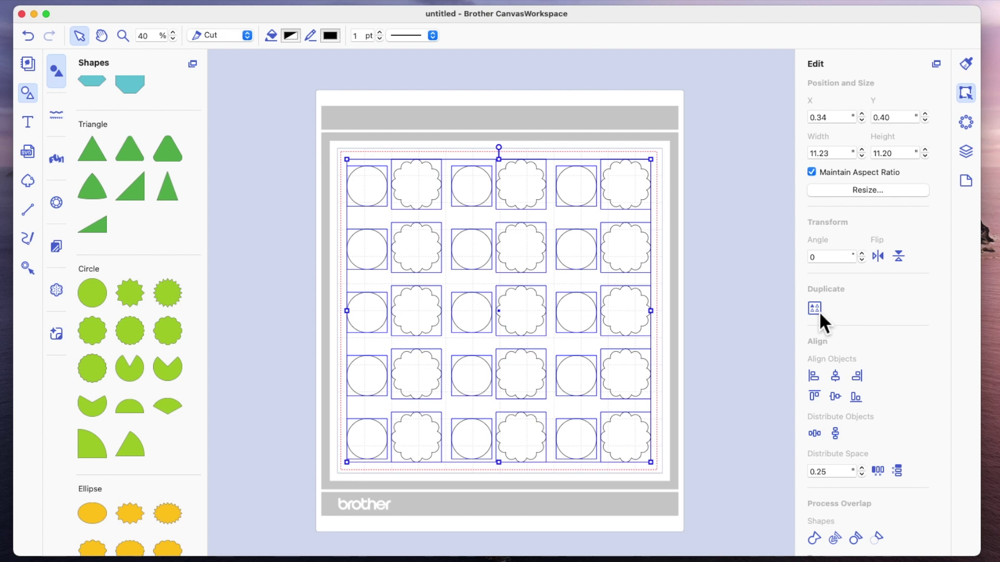
click(759, 323)
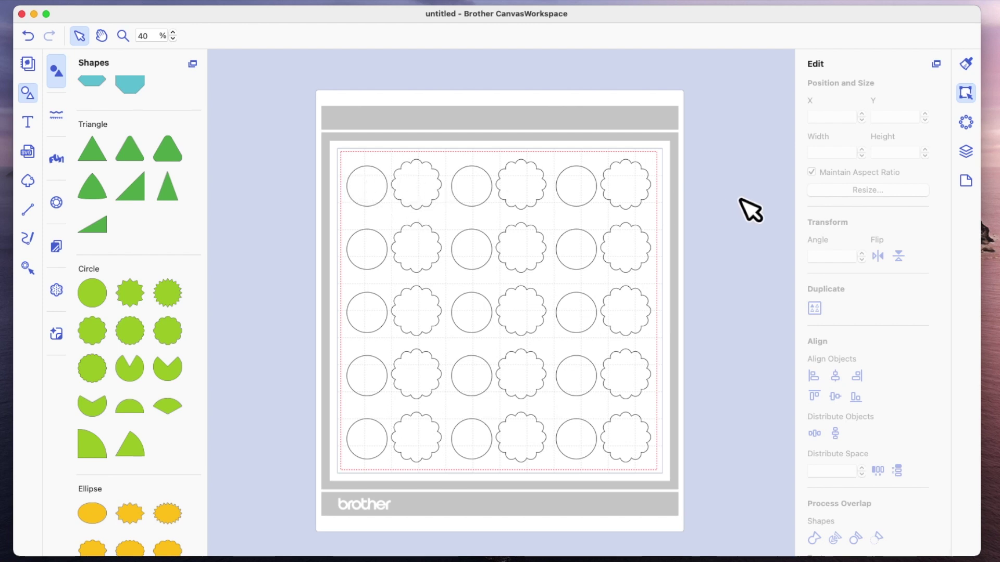
key(super+a)
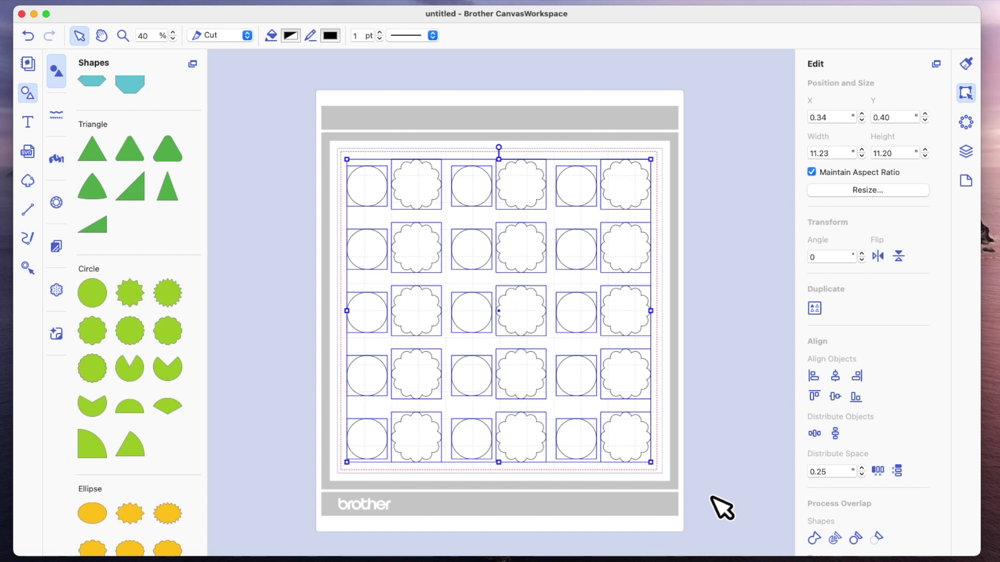
key(Delete)
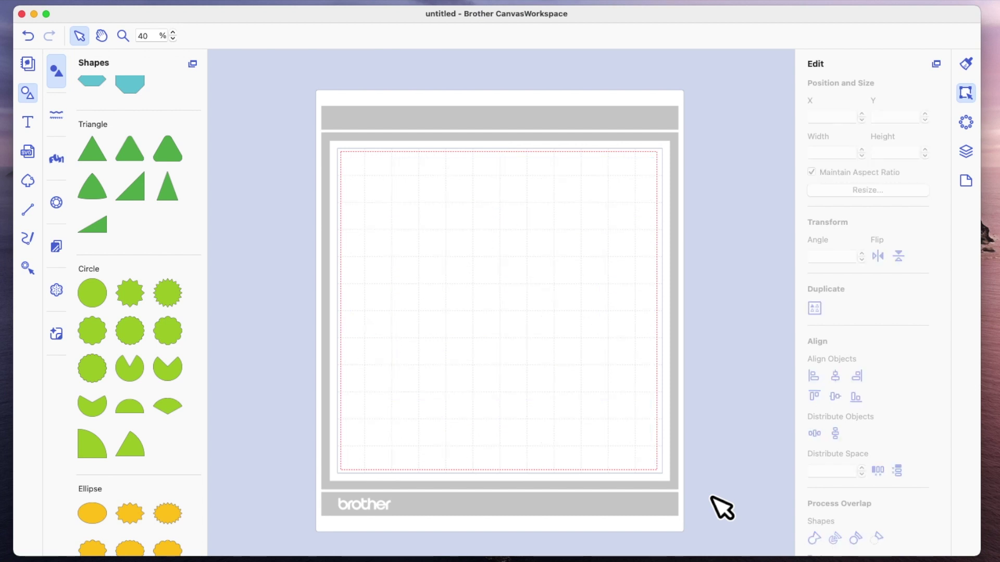
Add the text 'Happy Birthday' near the top of the mat.
click(33, 125)
click(314, 179)
scroll(417, 194, down, 1)
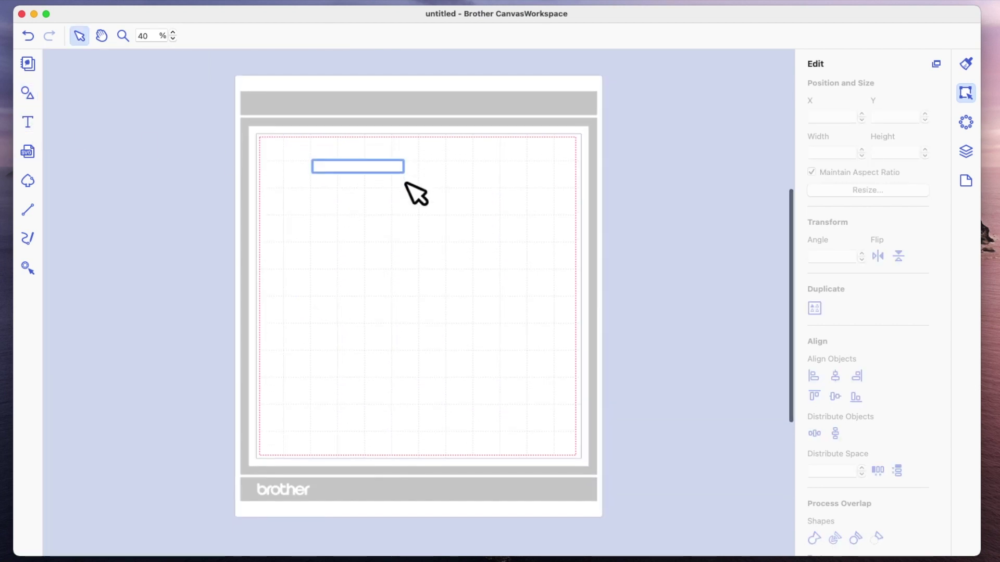
text(H)
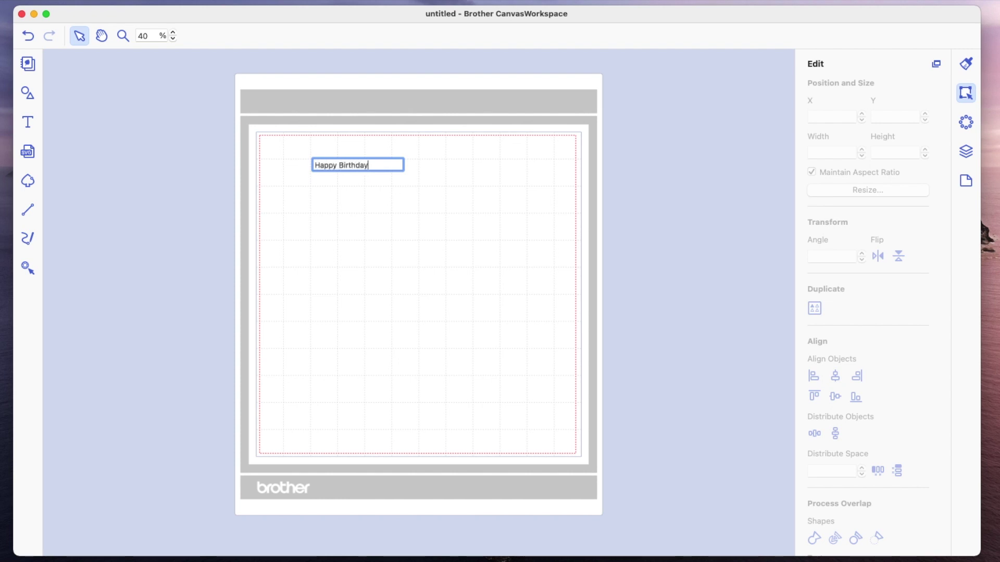
text(appy Birthday)
key(Escape)
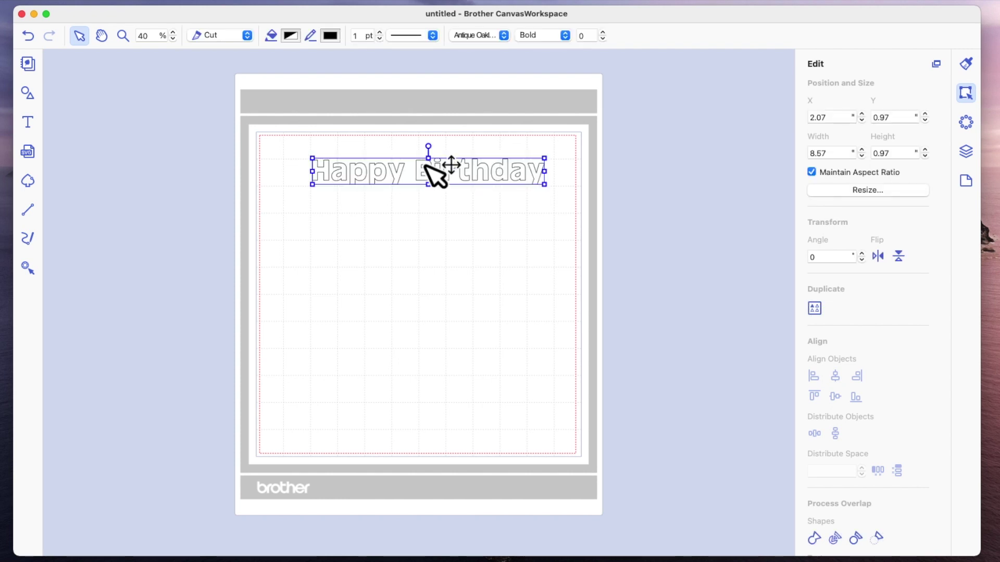
Change the text's font to Angella, then to the Astina script font.
click(509, 39)
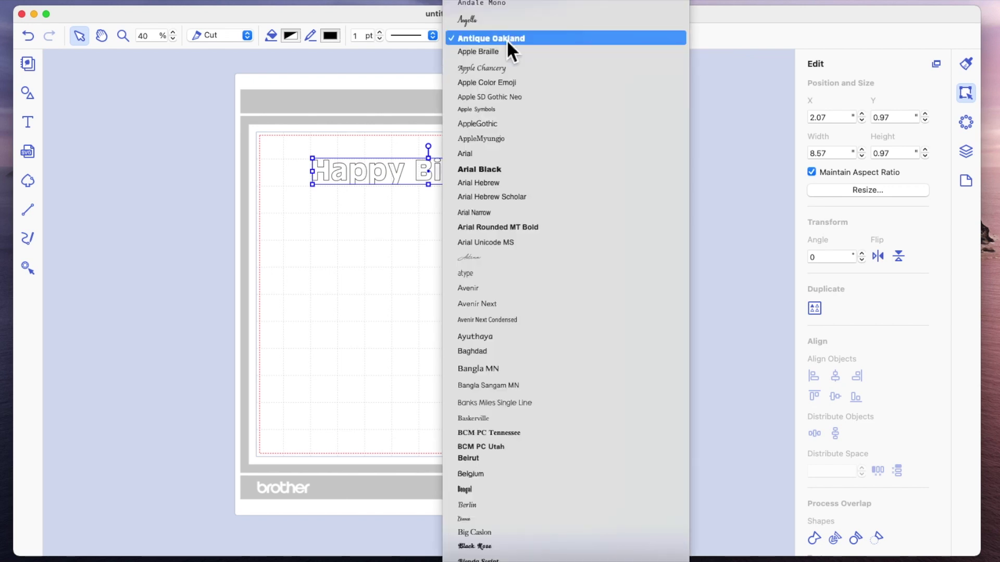
scroll(510, 85, up, 3)
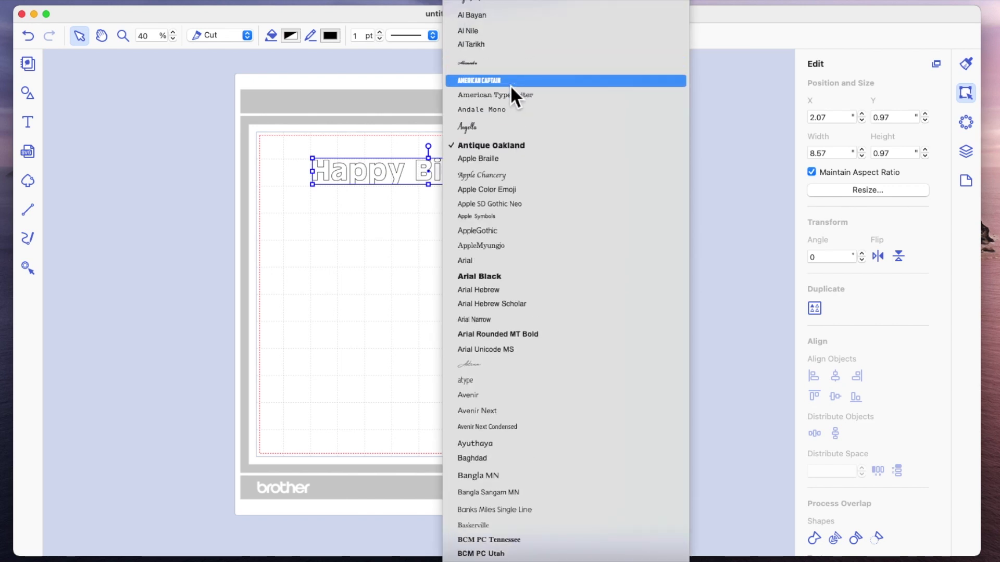
click(490, 133)
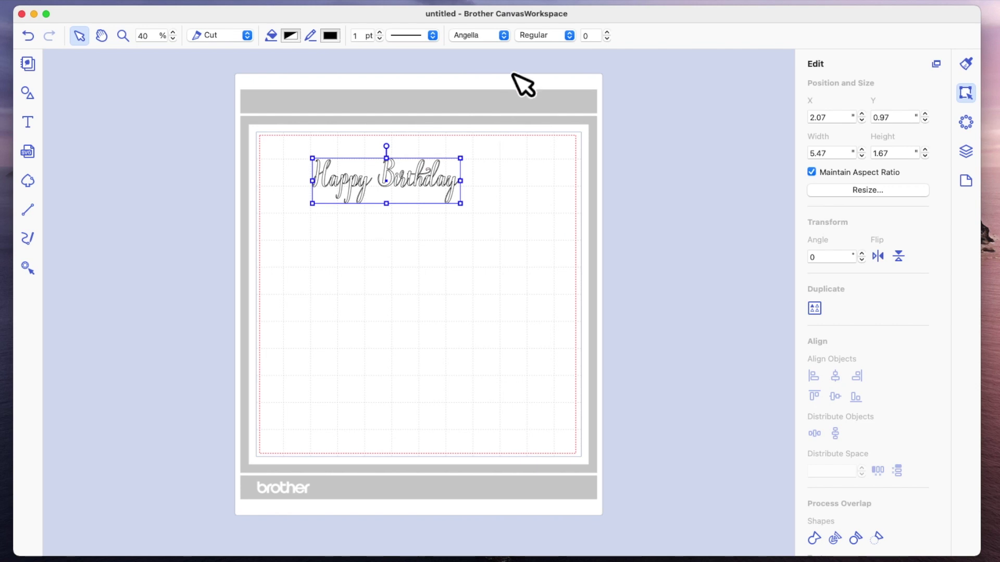
click(504, 37)
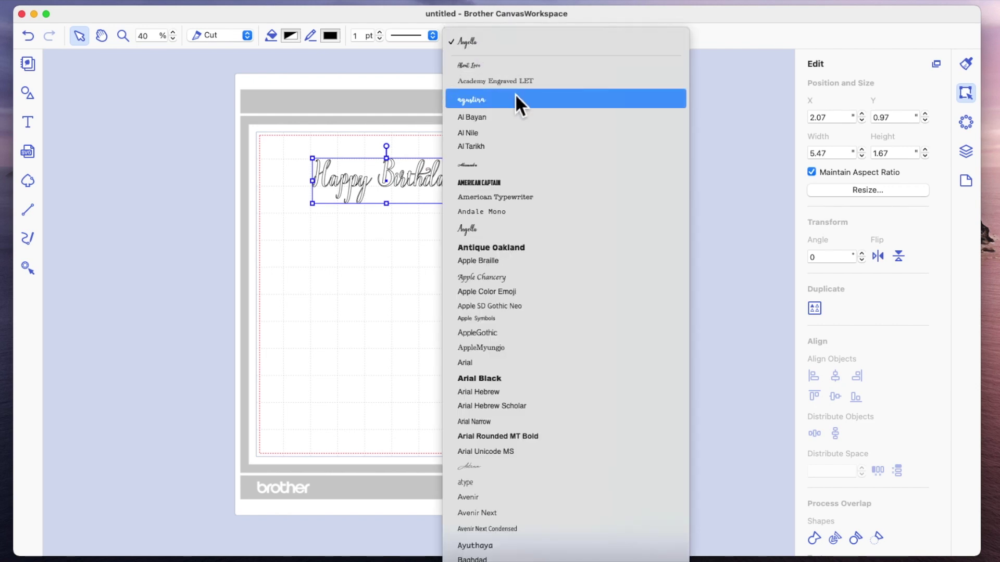
scroll(515, 93, down, 3)
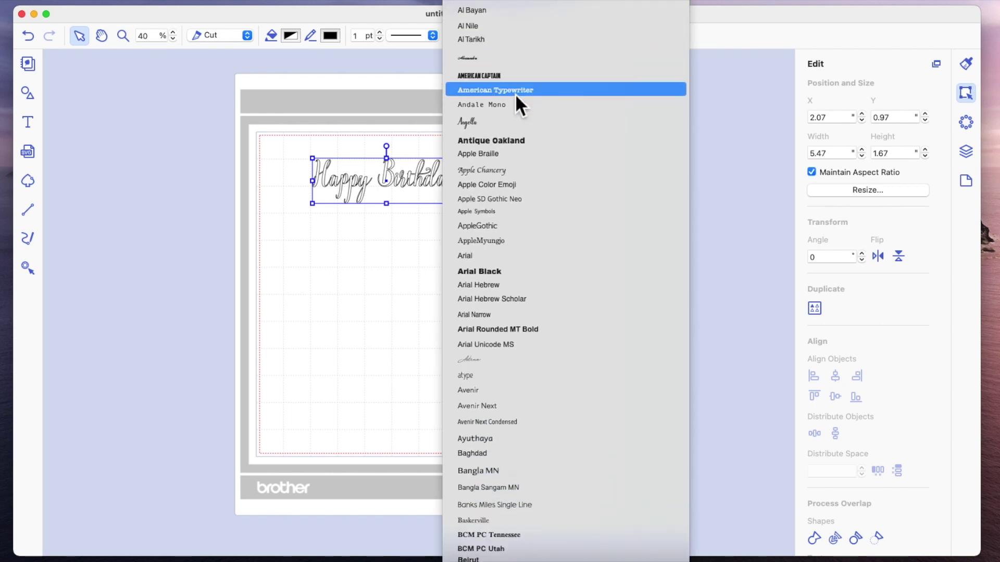
scroll(515, 94, down, 3)
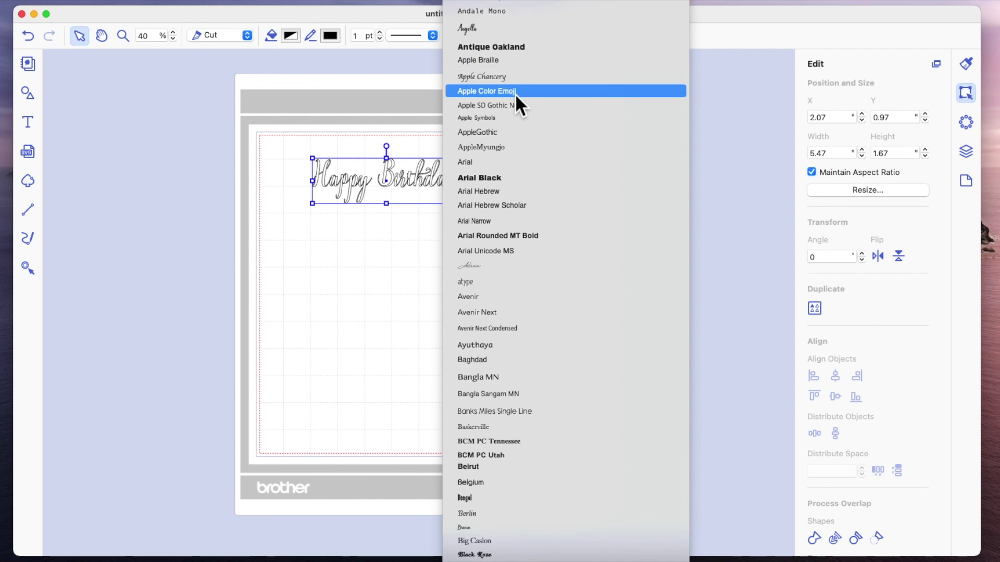
click(500, 269)
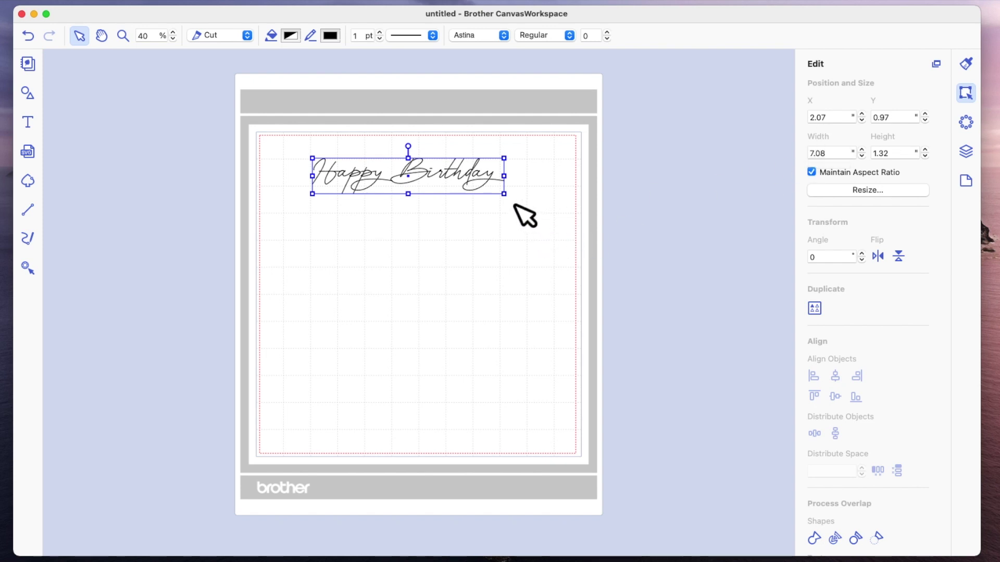
Shrink the Happy Birthday text to 4.05 × 0.75 inches.
drag(504, 195, 422, 165)
click(511, 189)
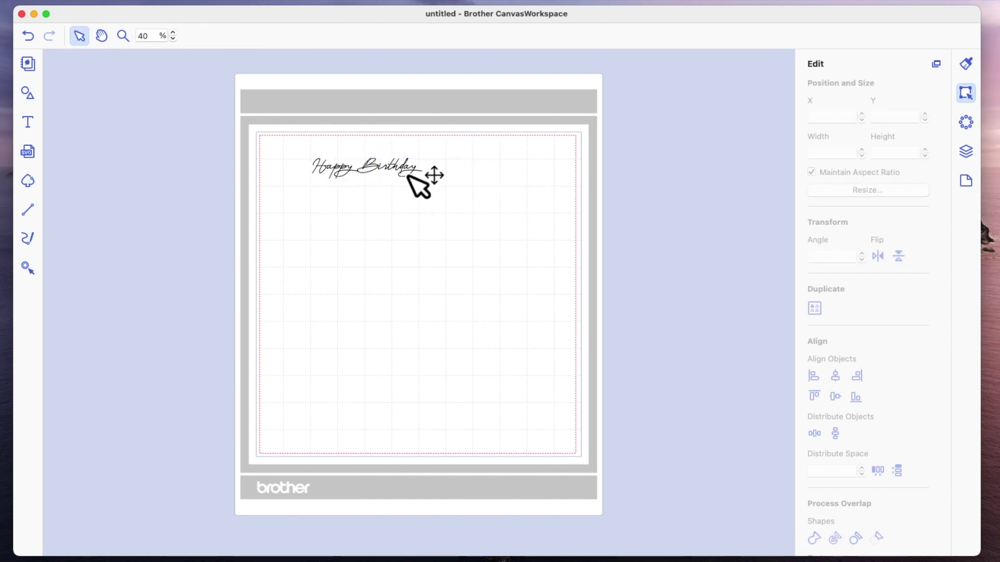
click(404, 176)
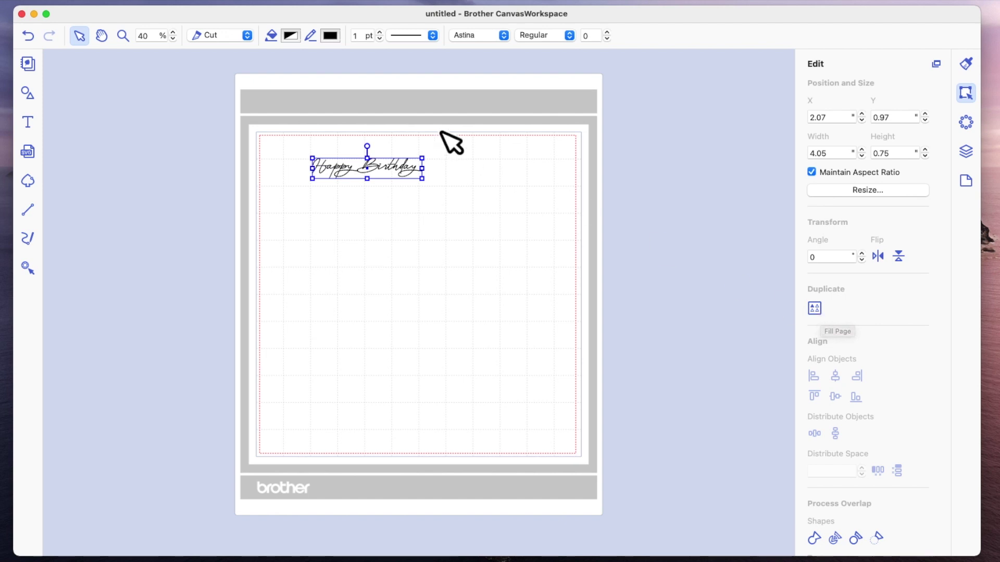
Set the text's operation to Draw instead of Cut and open the Shapes library.
click(249, 39)
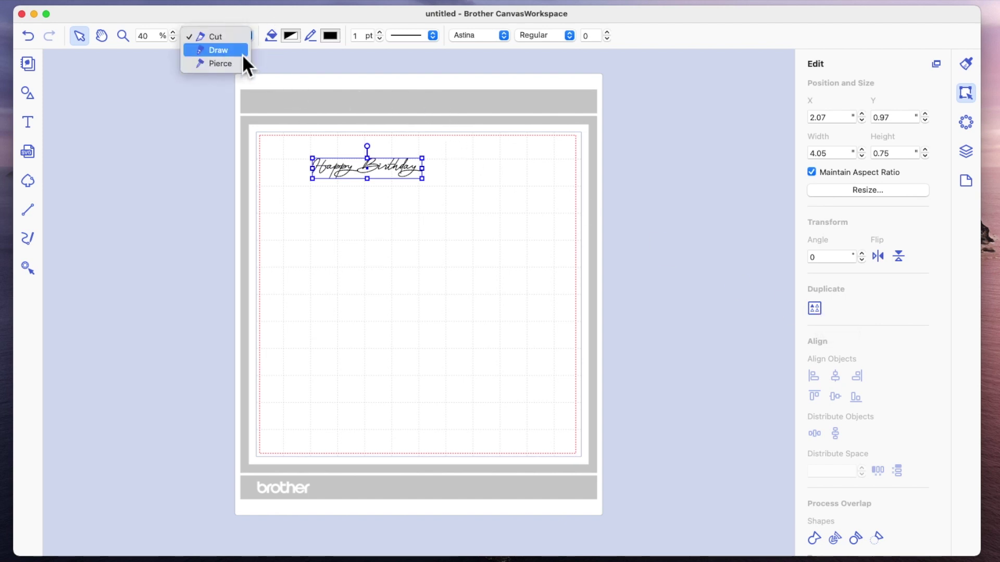
click(241, 55)
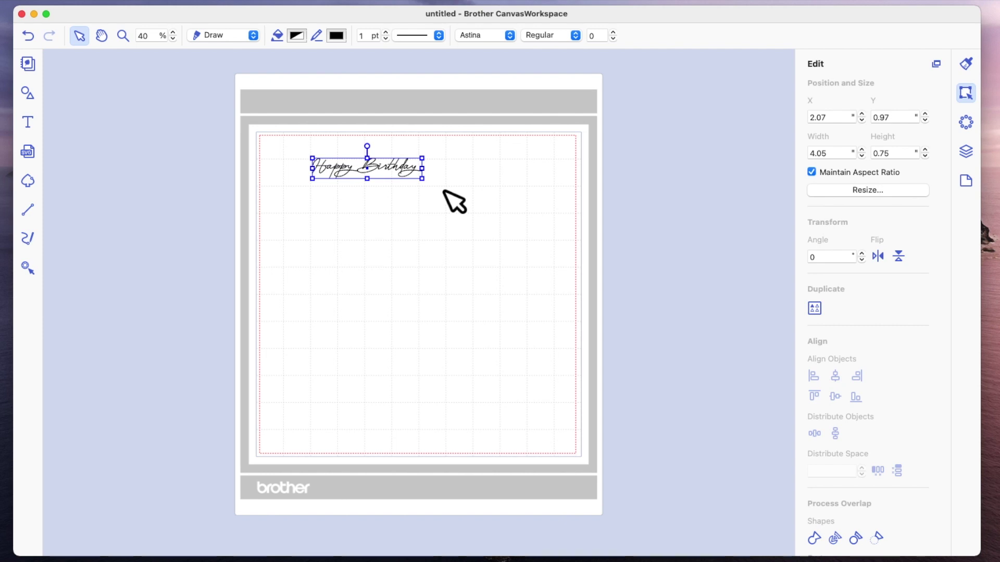
click(455, 202)
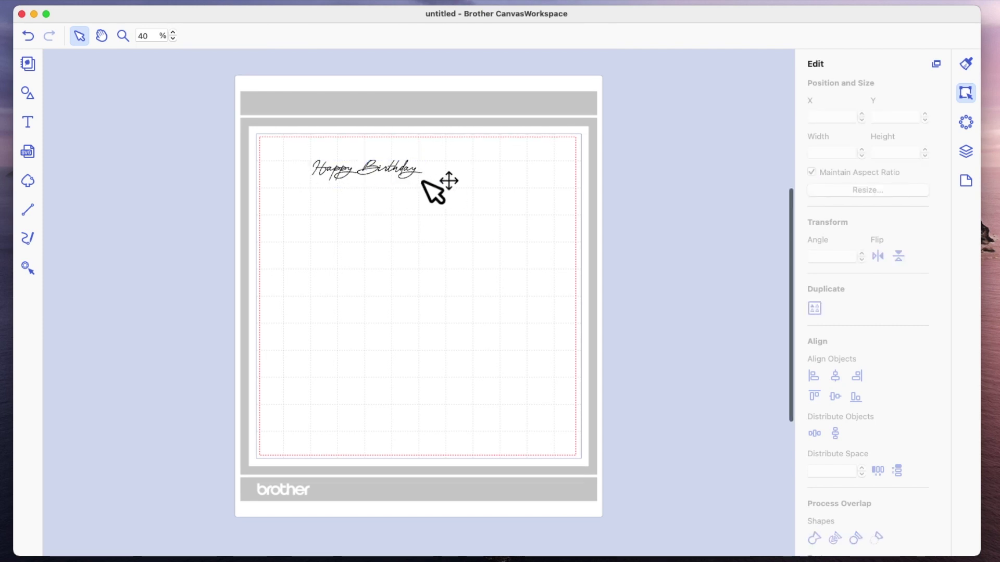
click(29, 93)
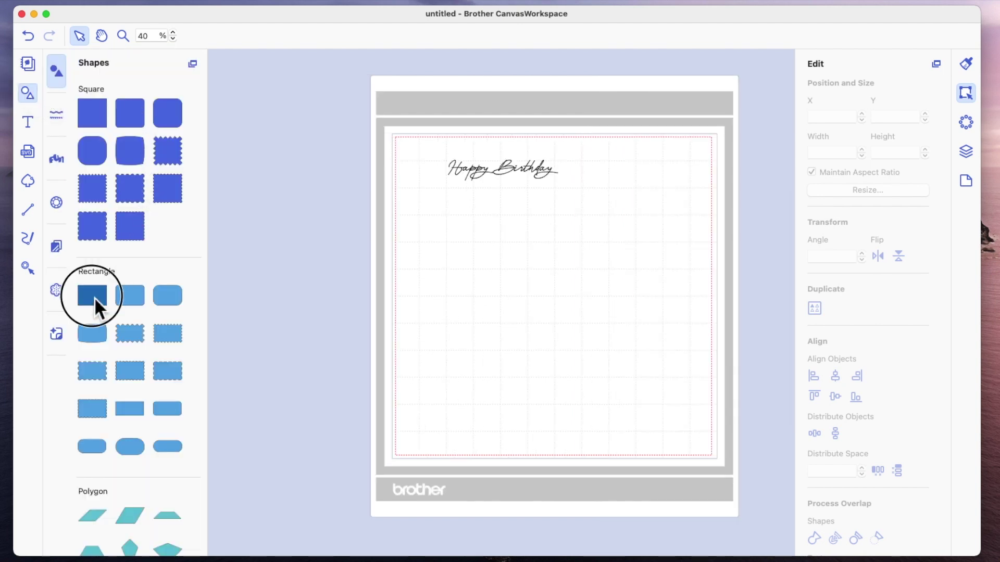
Place a 4.14 × 1.10 inch cut rectangle over the Happy Birthday text.
drag(95, 298, 555, 212)
double_click(544, 185)
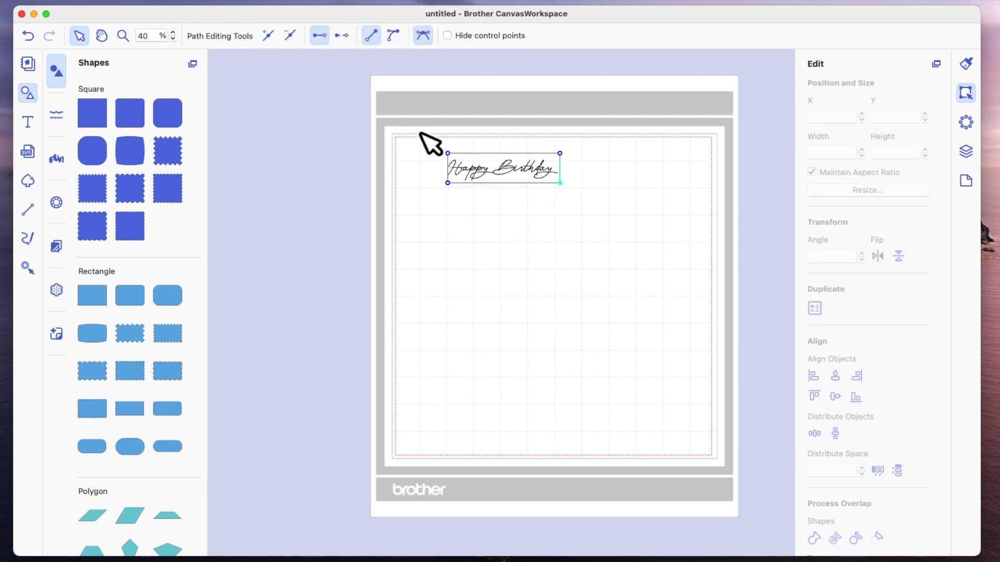
drag(415, 127, 610, 248)
click(585, 230)
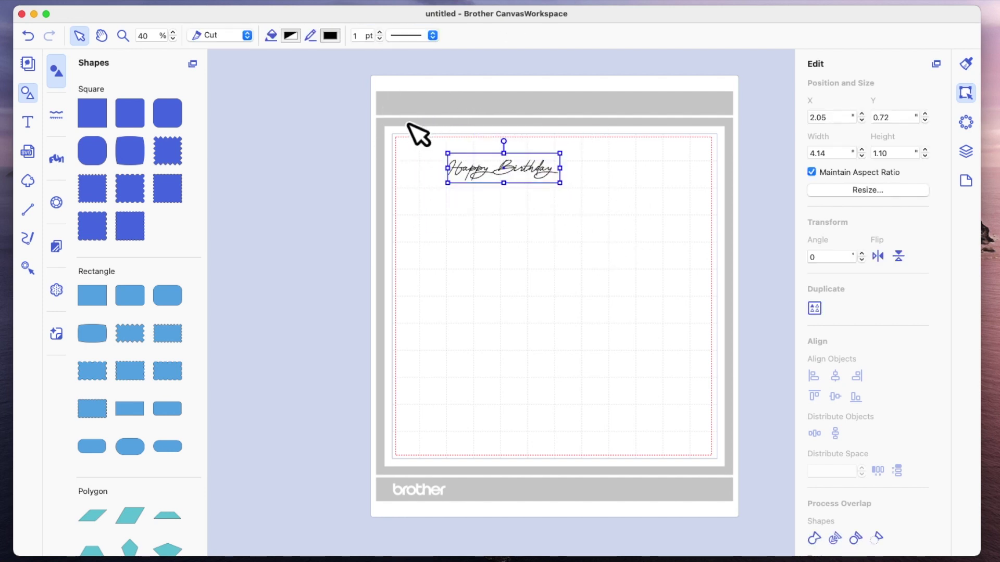
Align the rectangle and text to each other's horizontal and vertical centres.
drag(384, 121, 641, 277)
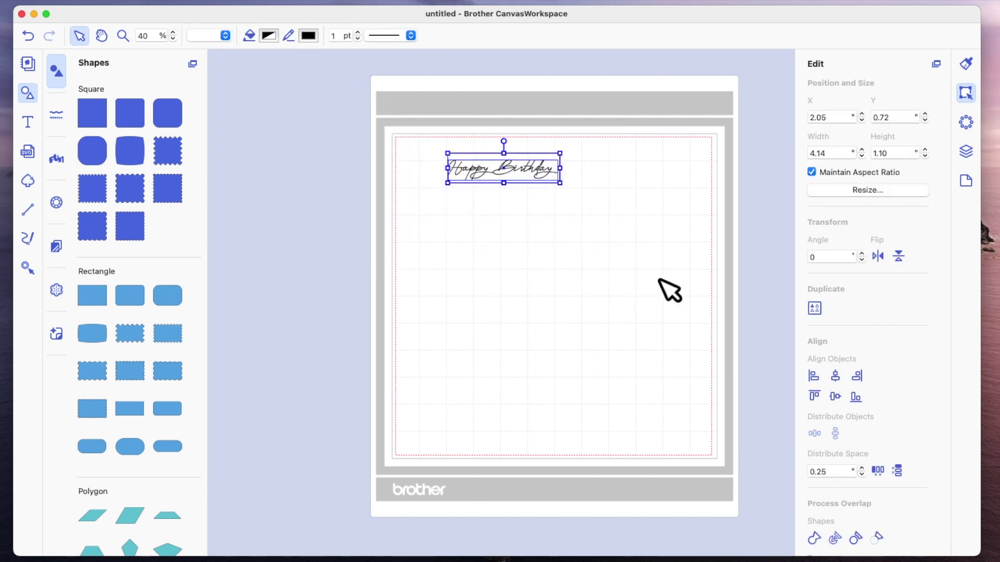
click(838, 376)
click(835, 395)
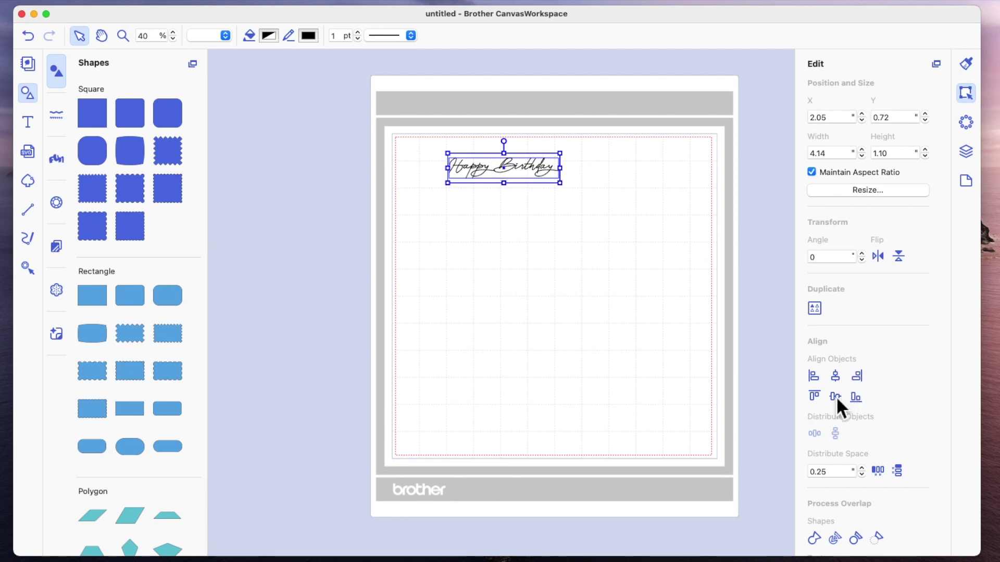
click(613, 166)
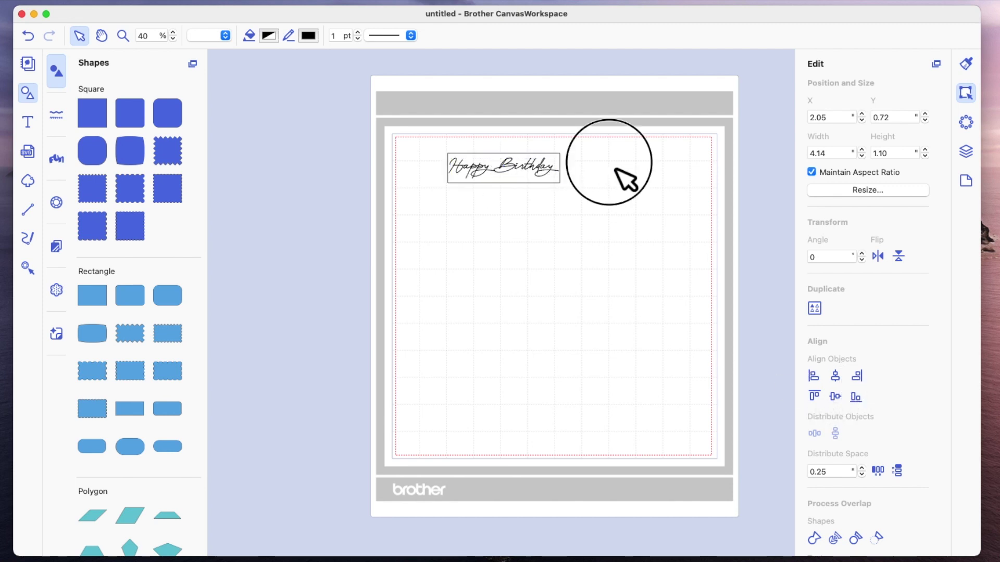
click(554, 189)
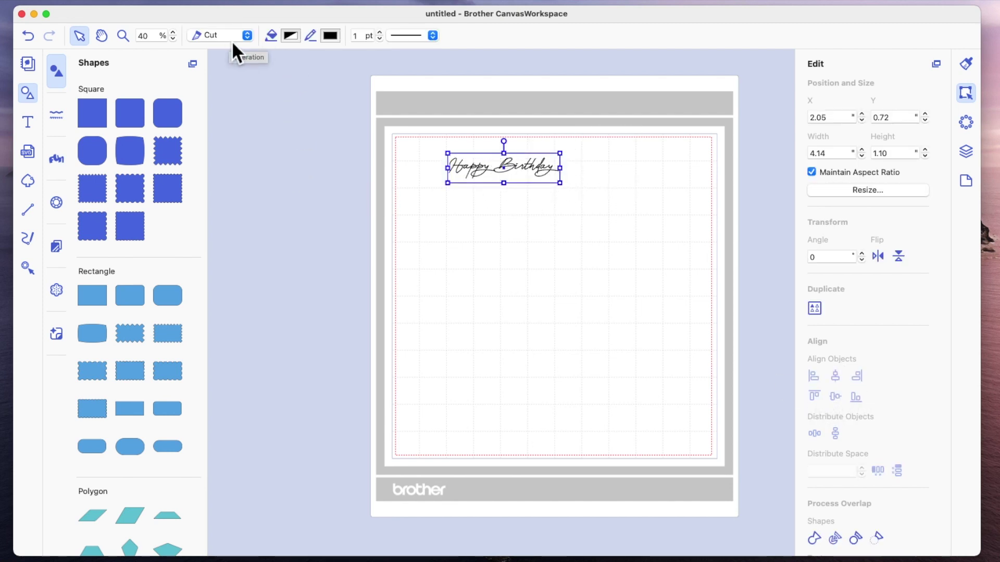
Check the artboard settings and layers list, selecting the TEXT layer.
double_click(531, 174)
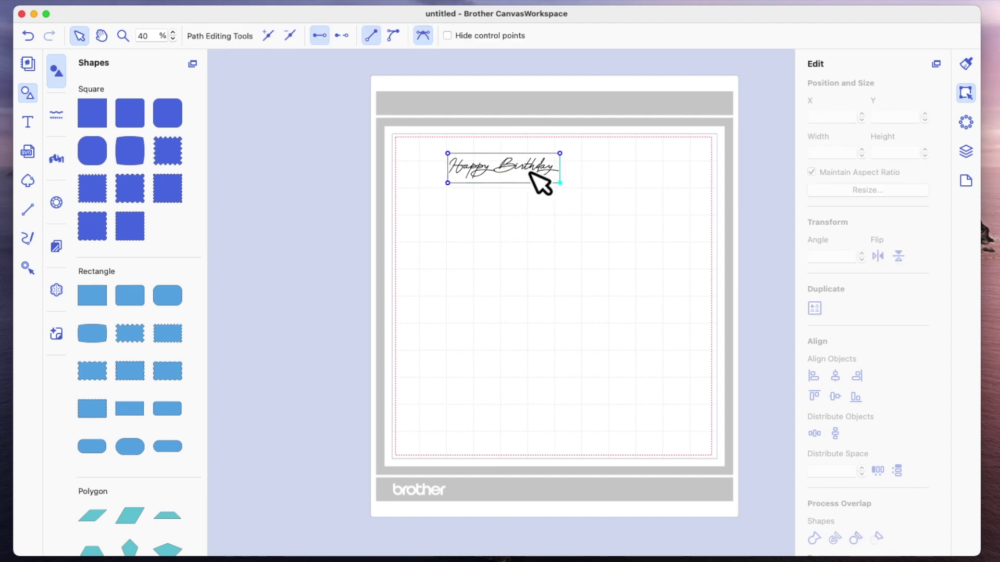
click(966, 181)
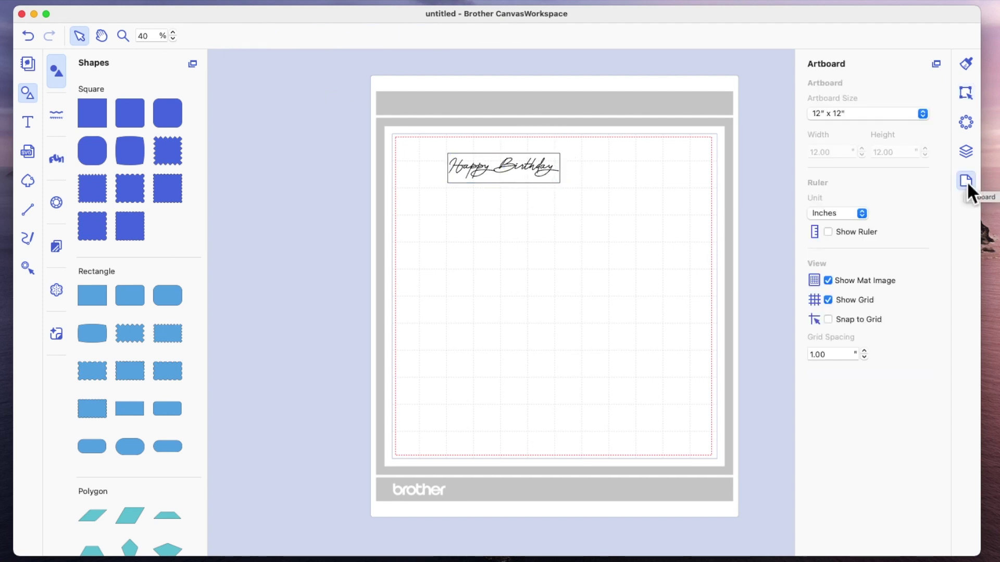
click(965, 152)
click(851, 124)
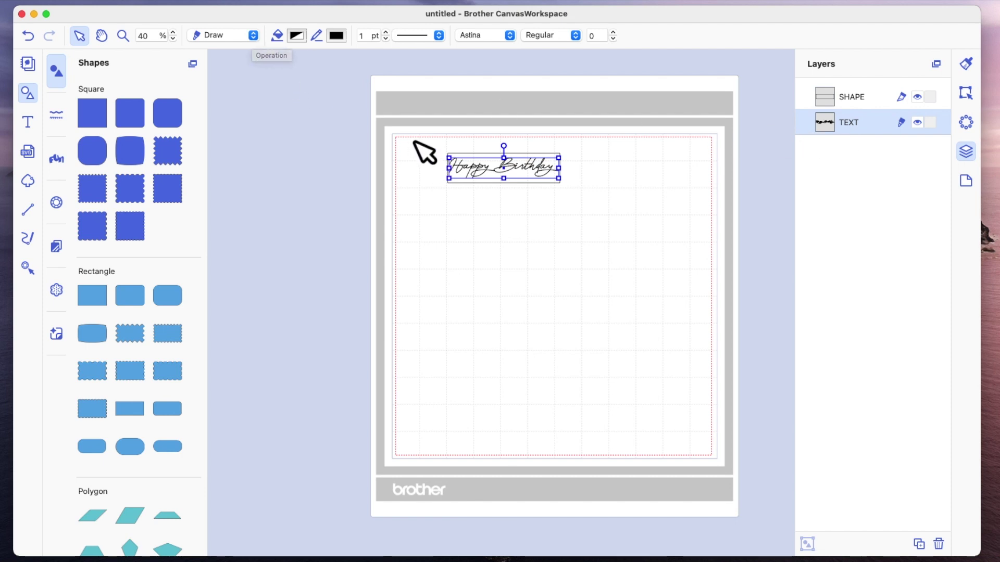
Group the rectangle and Happy Birthday text together.
click(627, 176)
drag(427, 142, 635, 213)
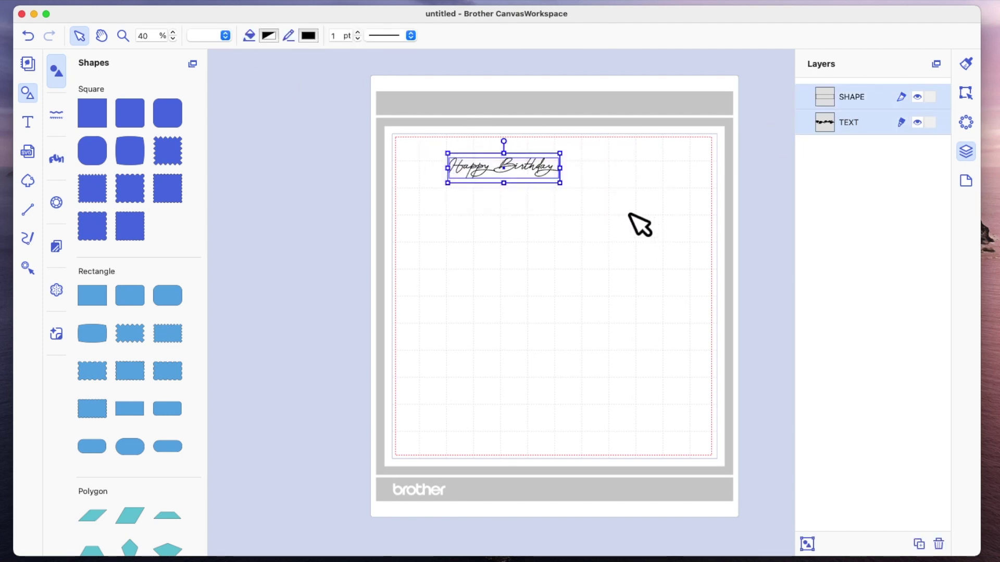
right_click(541, 171)
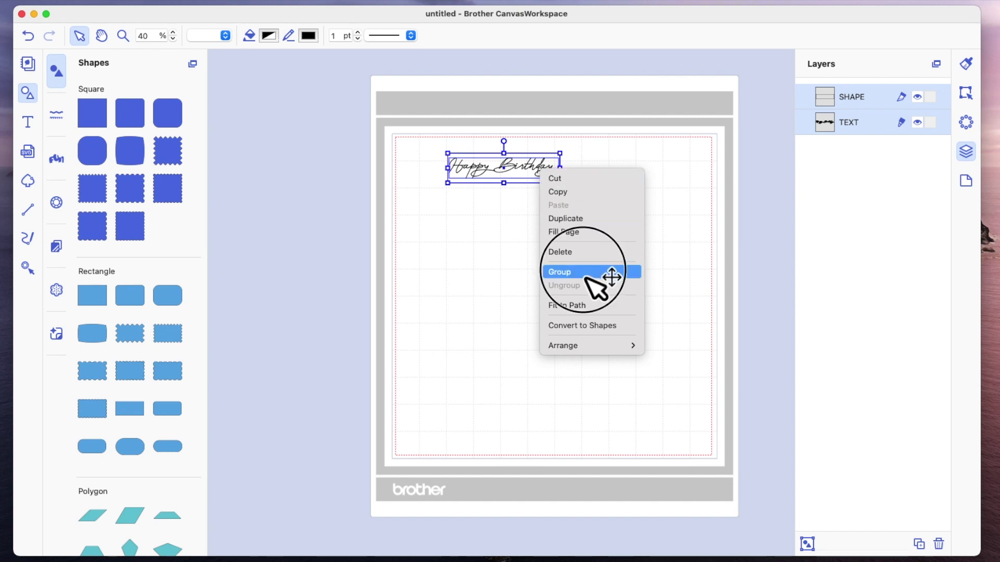
click(583, 272)
click(966, 94)
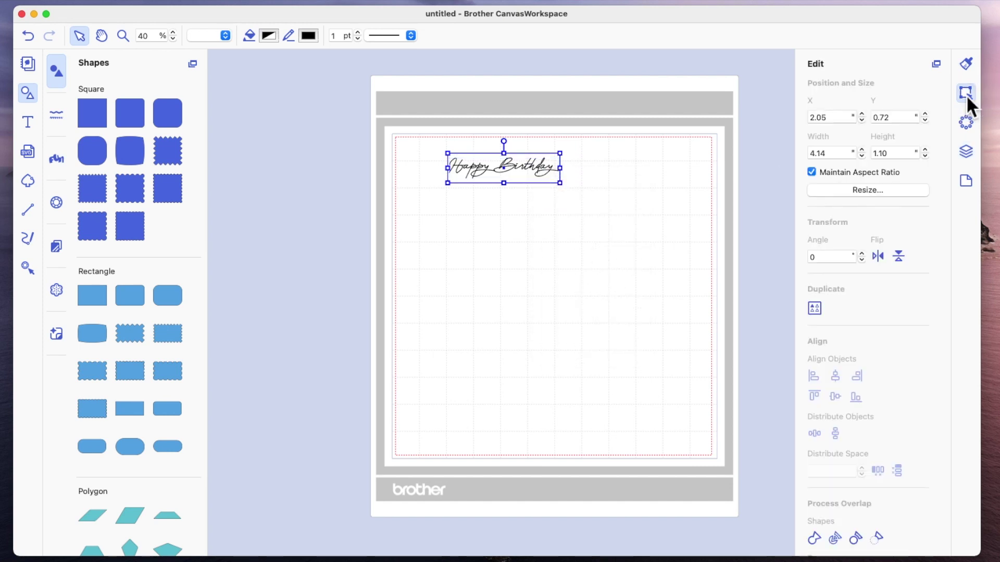
Tile the framed Happy Birthday label into 16 copies, two across in eight rows, then deselect them.
click(815, 309)
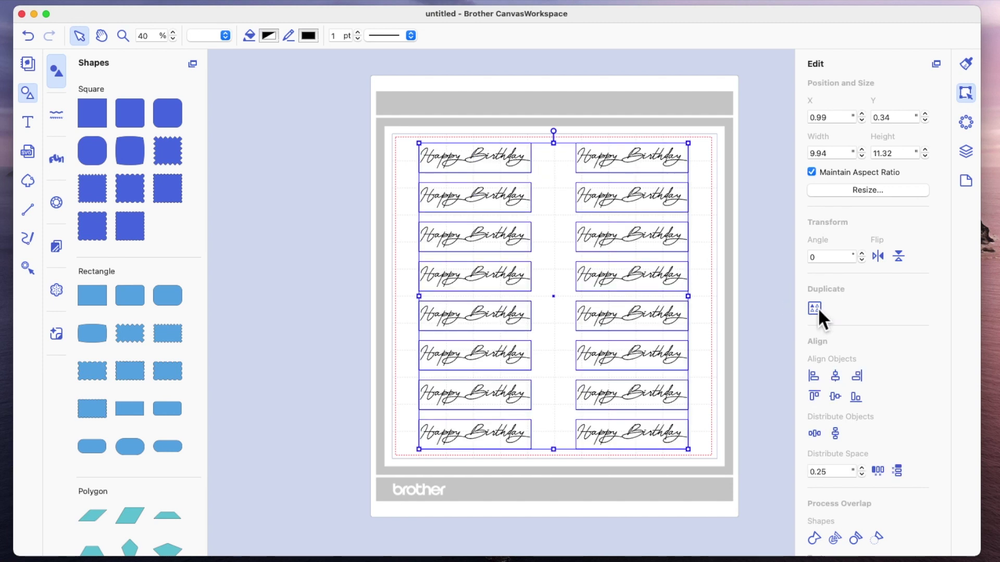
click(736, 319)
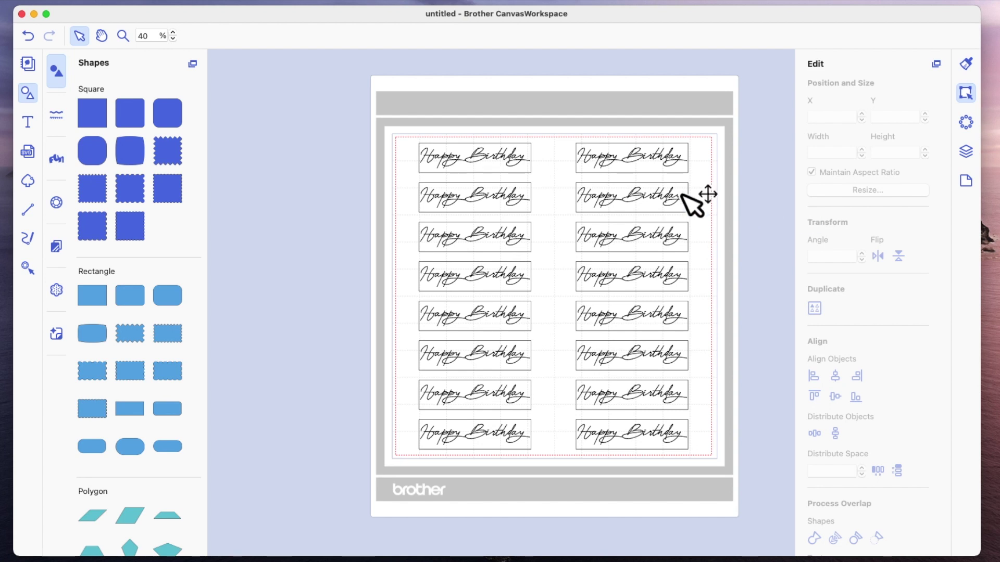
Select and delete all sixteen Happy Birthday labels from the mat.
drag(353, 116, 780, 521)
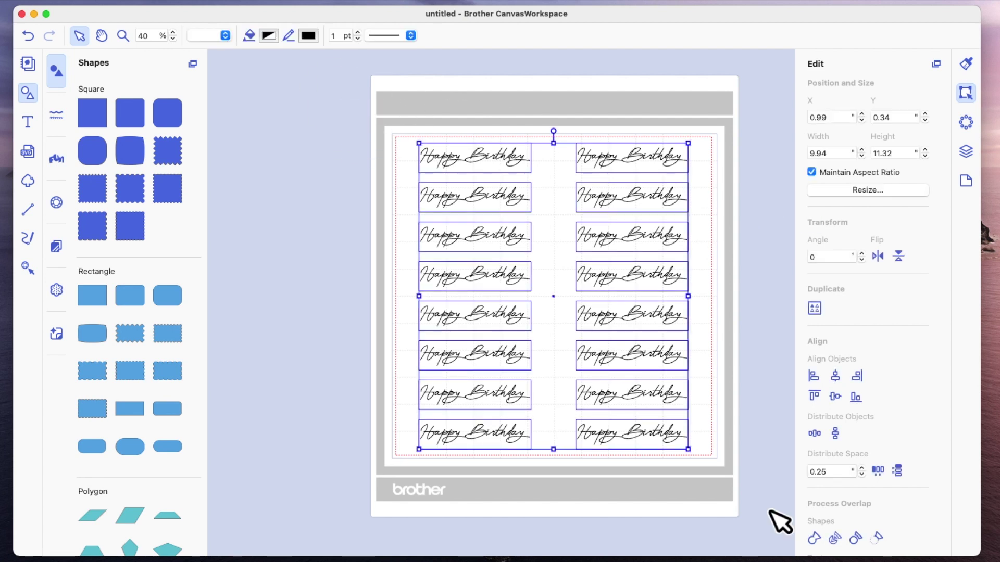
key(Delete)
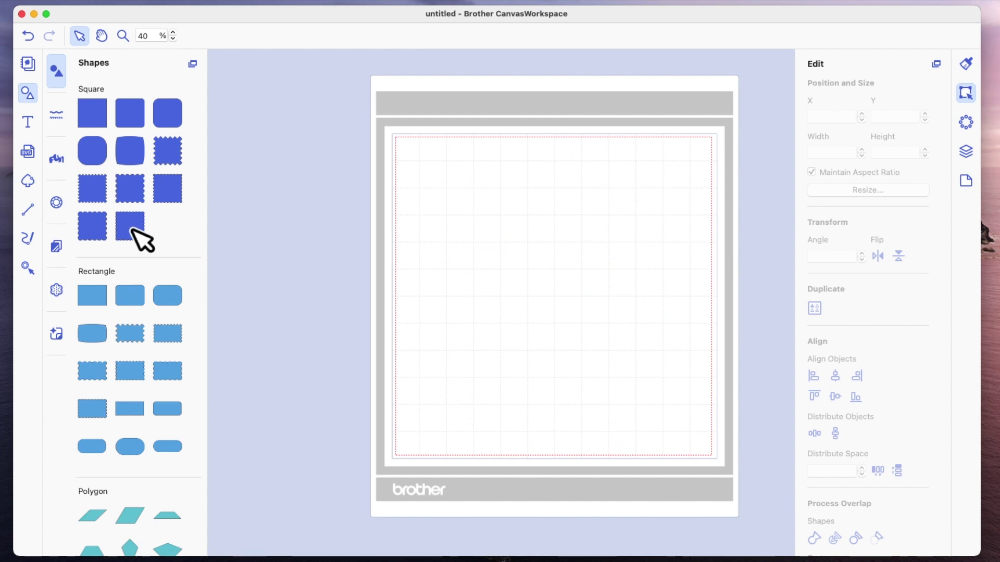
scroll(151, 218, up, 2)
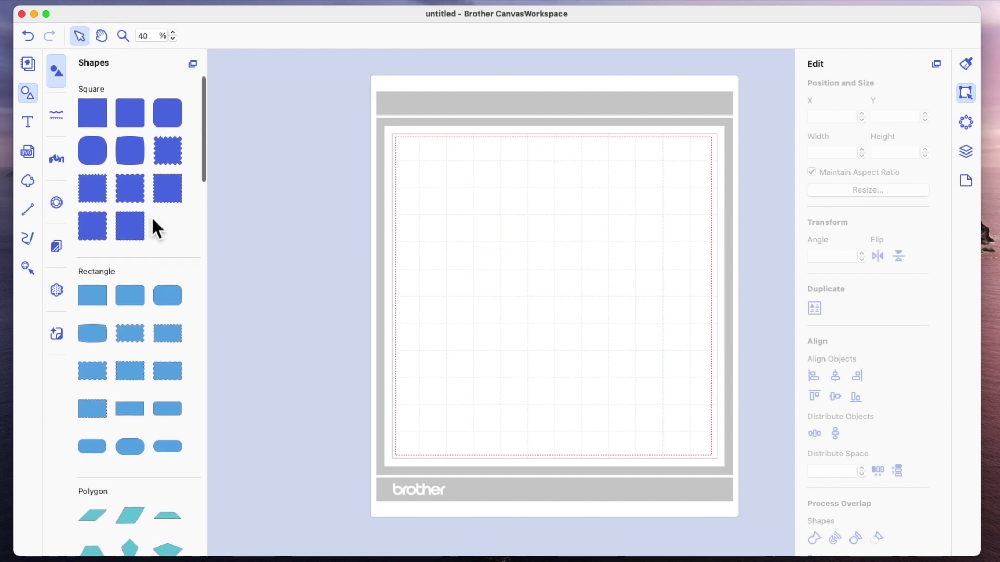
From the Rhinestone library, place the filled 2.03 x 1.72 in butterfly instead of the outline butterfly.
click(60, 204)
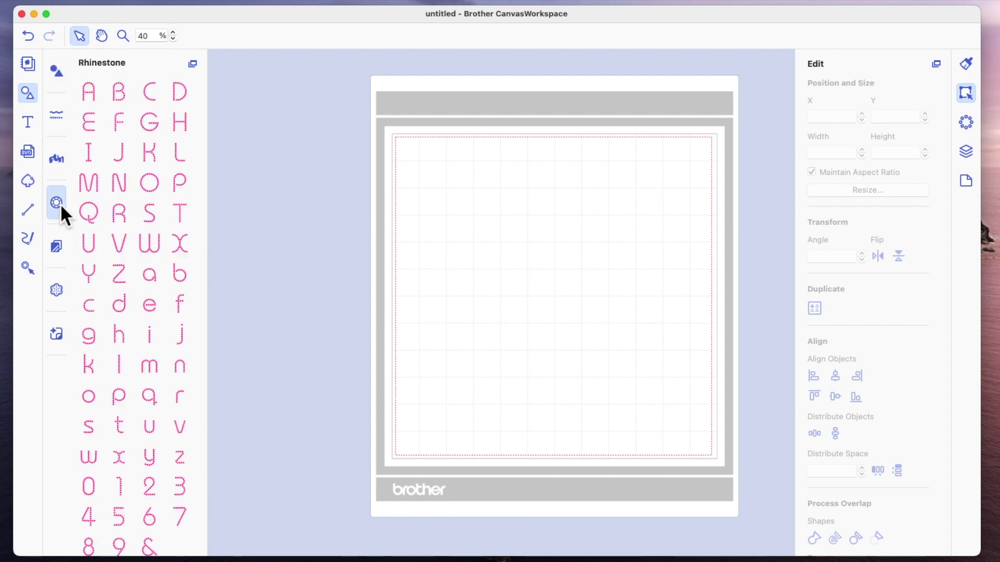
scroll(167, 190, down, 8)
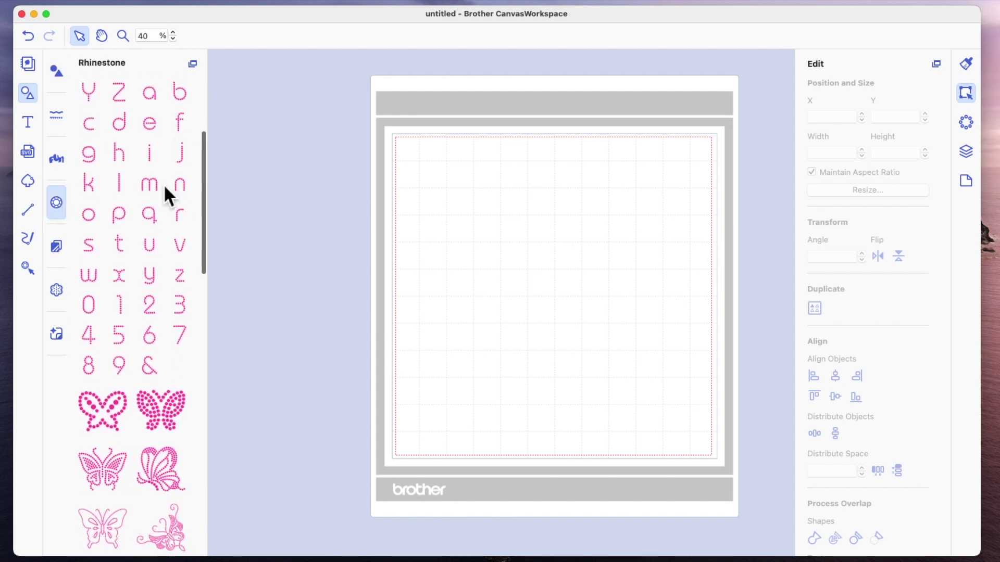
scroll(164, 184, down, 4)
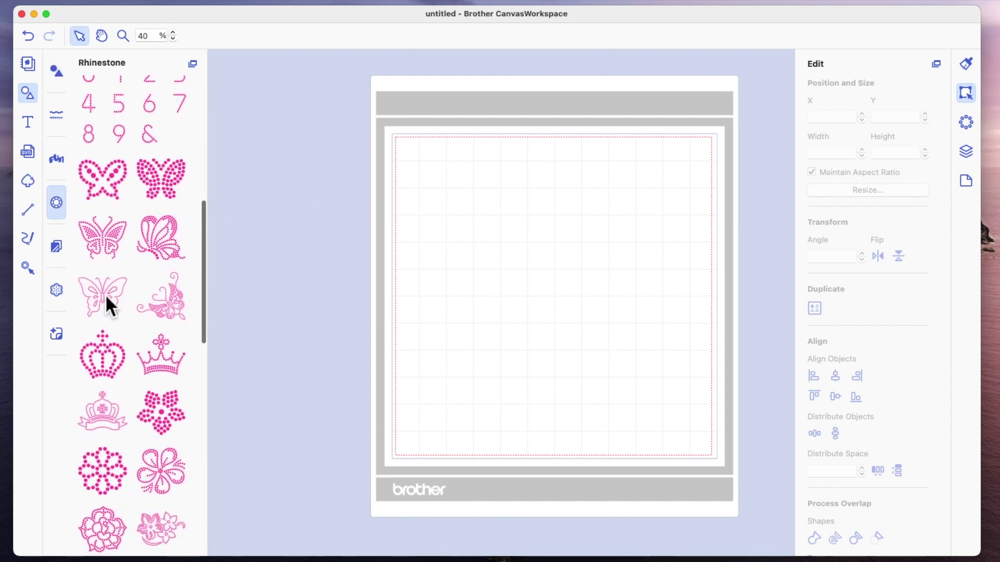
click(105, 295)
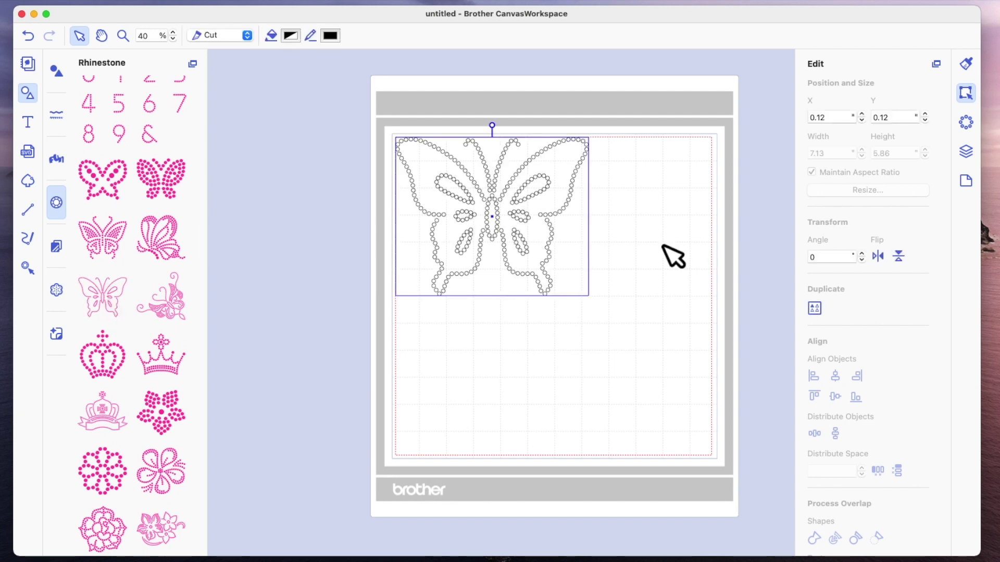
scroll(664, 239, down, 1)
key(Delete)
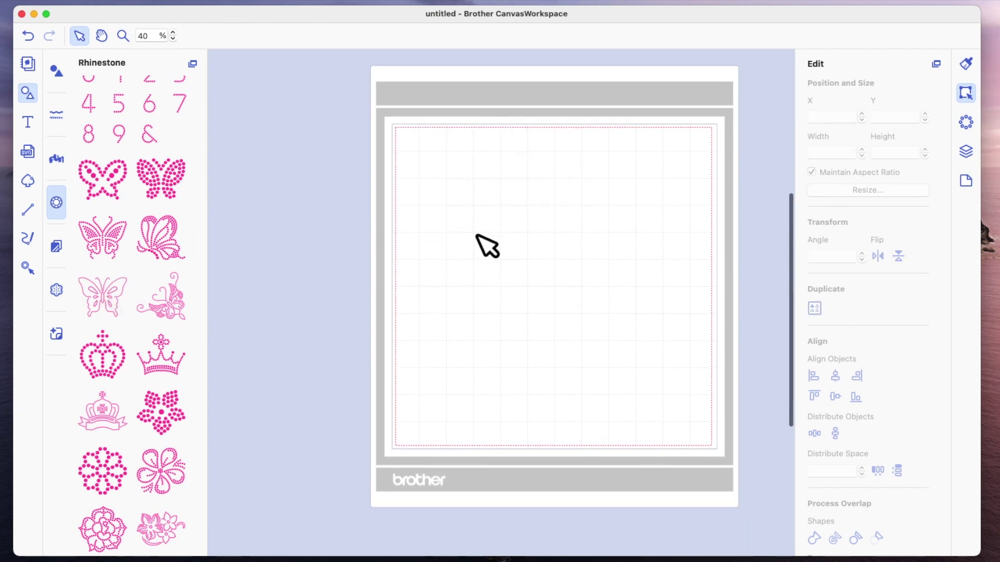
click(166, 179)
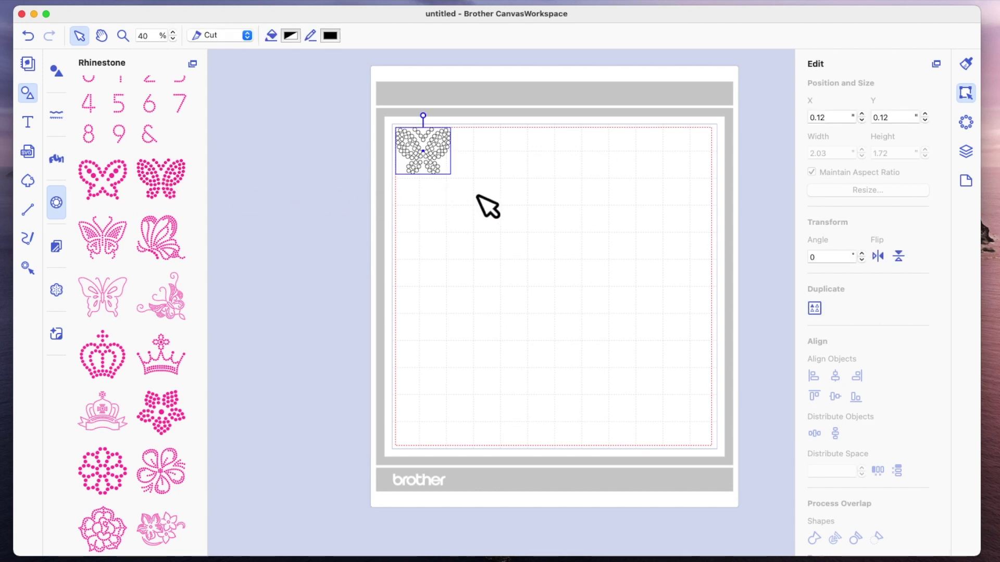
Tile the reselected butterfly into a 5-by-5 grid of 25, then marquee-select all of them.
click(523, 152)
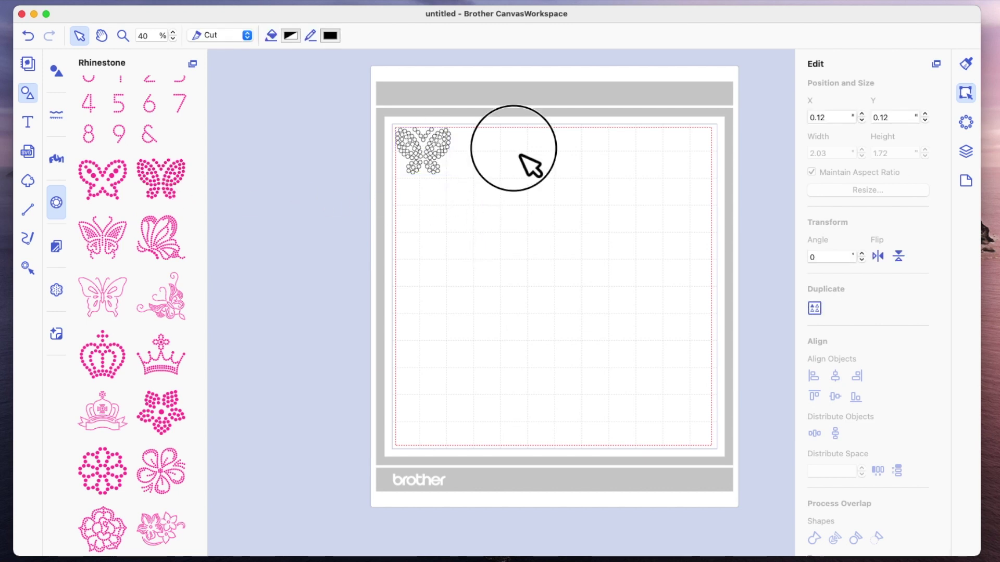
click(444, 154)
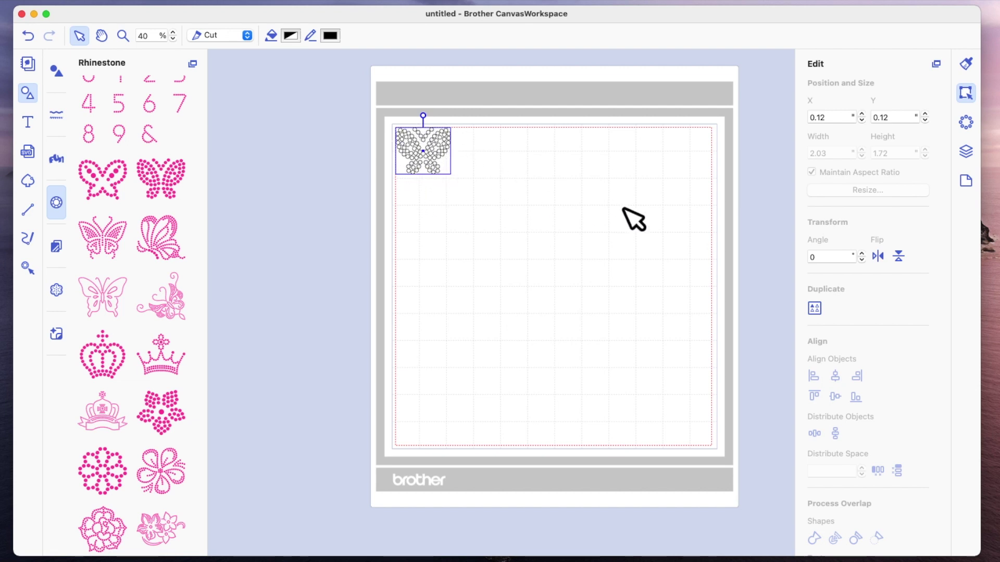
click(815, 309)
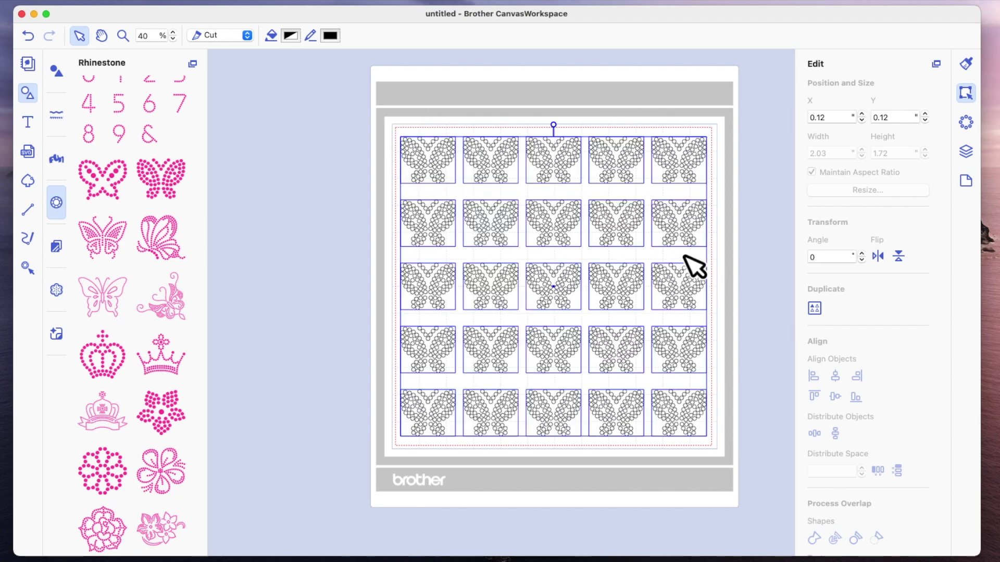
click(739, 255)
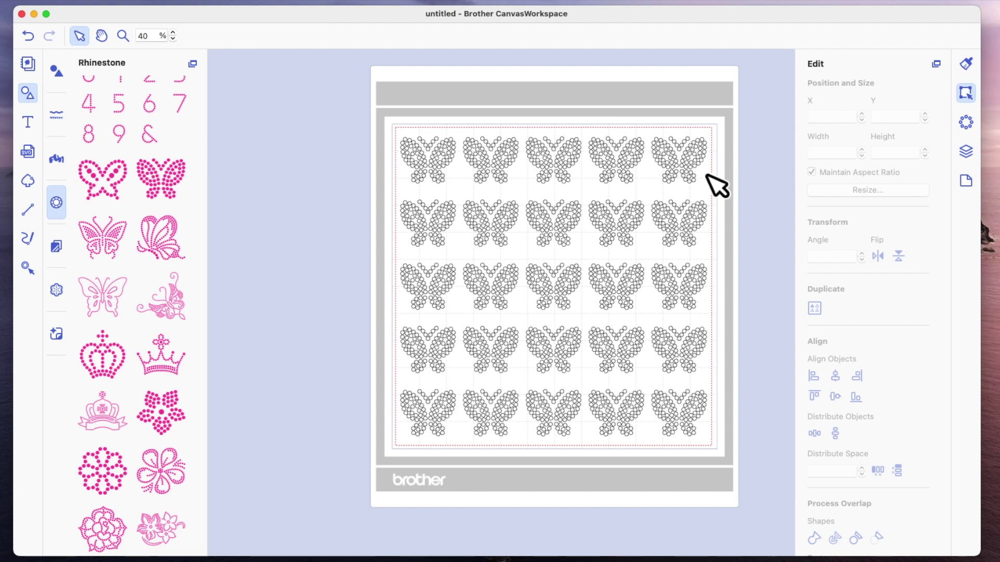
scroll(685, 229, right, 2)
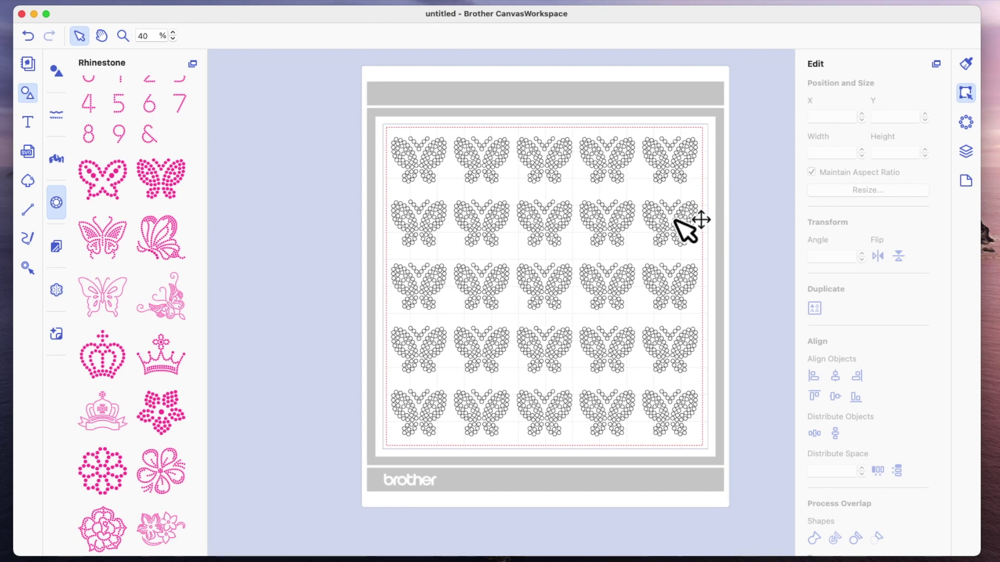
drag(342, 108, 745, 506)
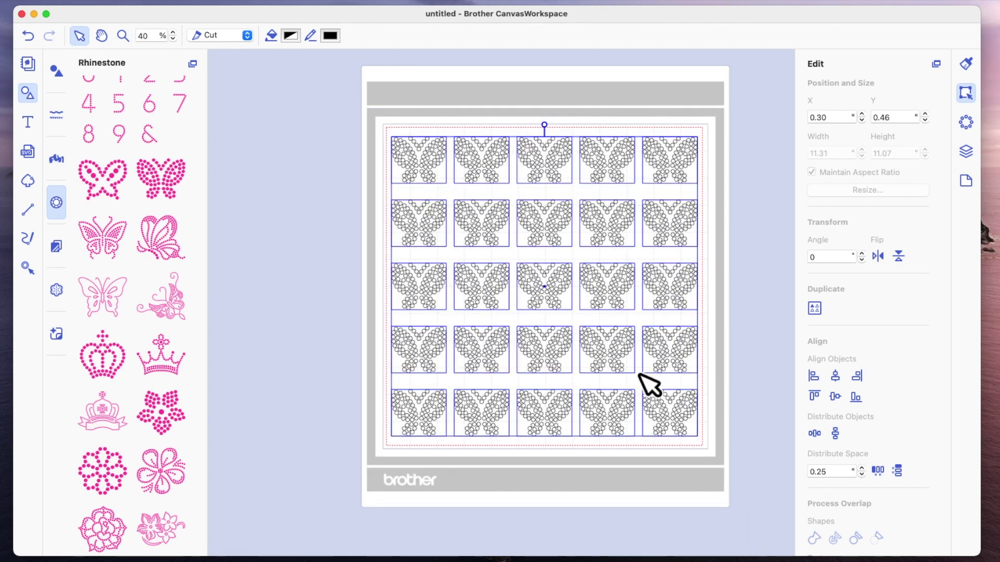
Delete the 25 butterflies and add the wave border from the Borders library.
key(Delete)
click(58, 117)
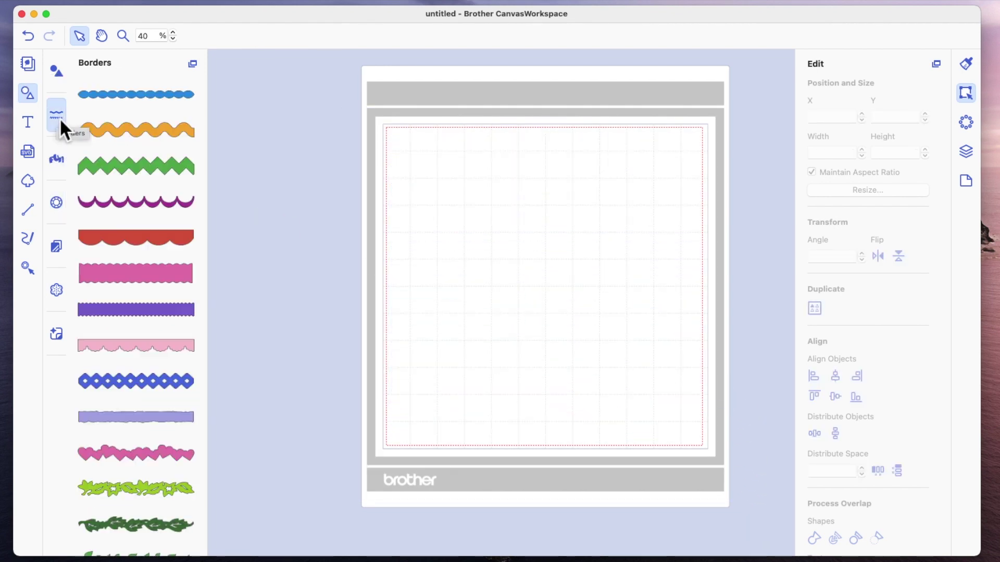
click(144, 138)
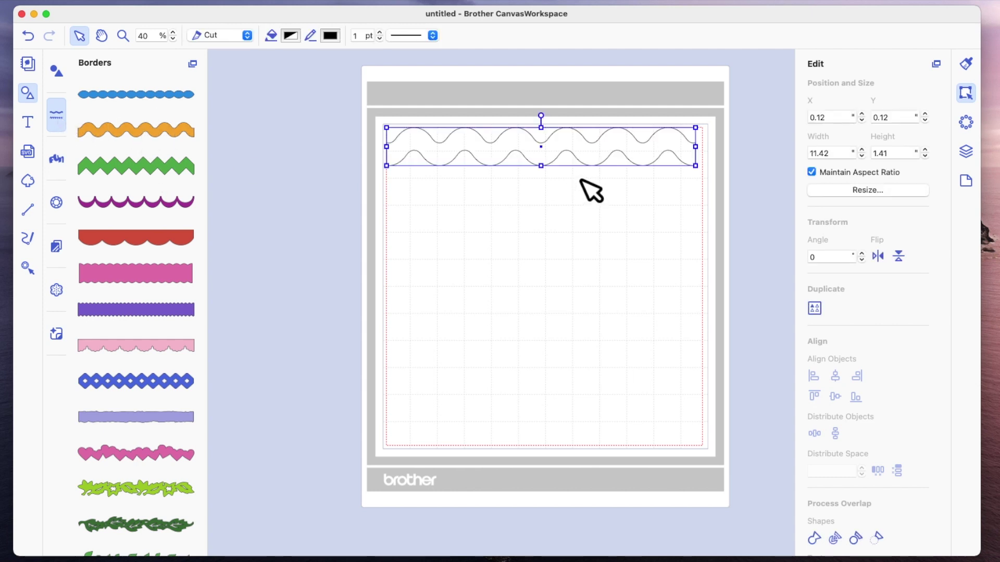
After Fill Page reports the shape is too large, shrink the border to 10.94 x 1.35 in.
click(816, 310)
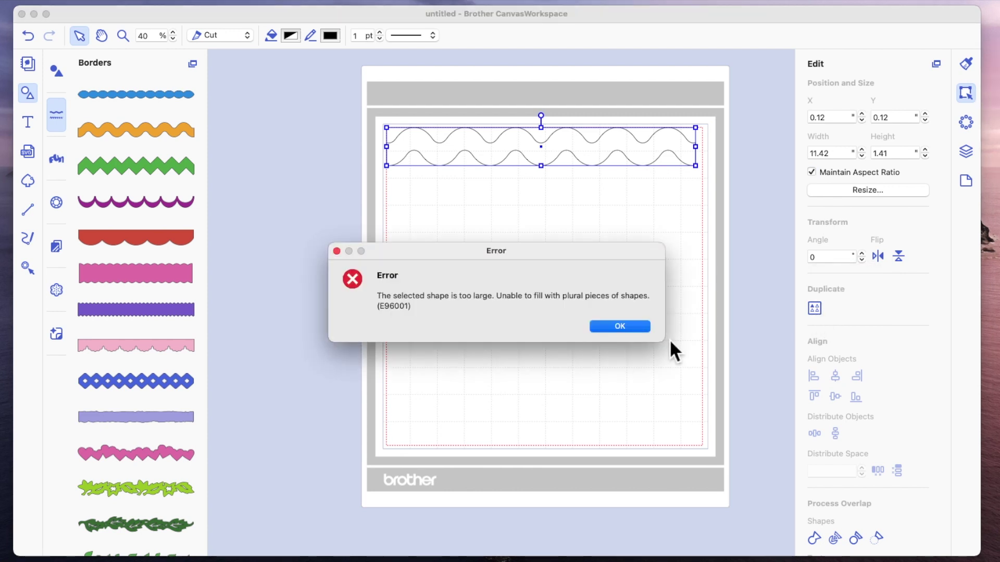
click(634, 328)
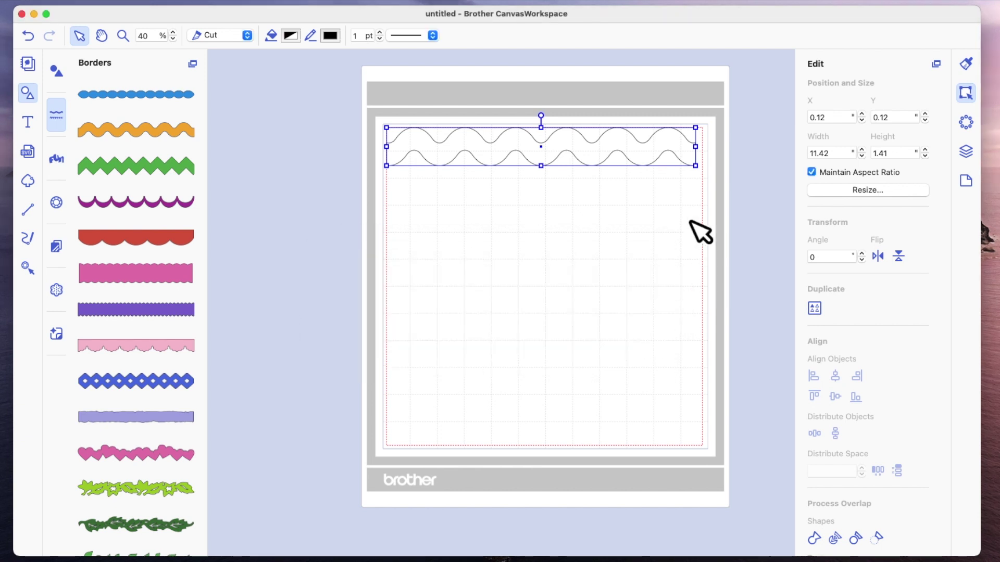
drag(696, 166, 633, 171)
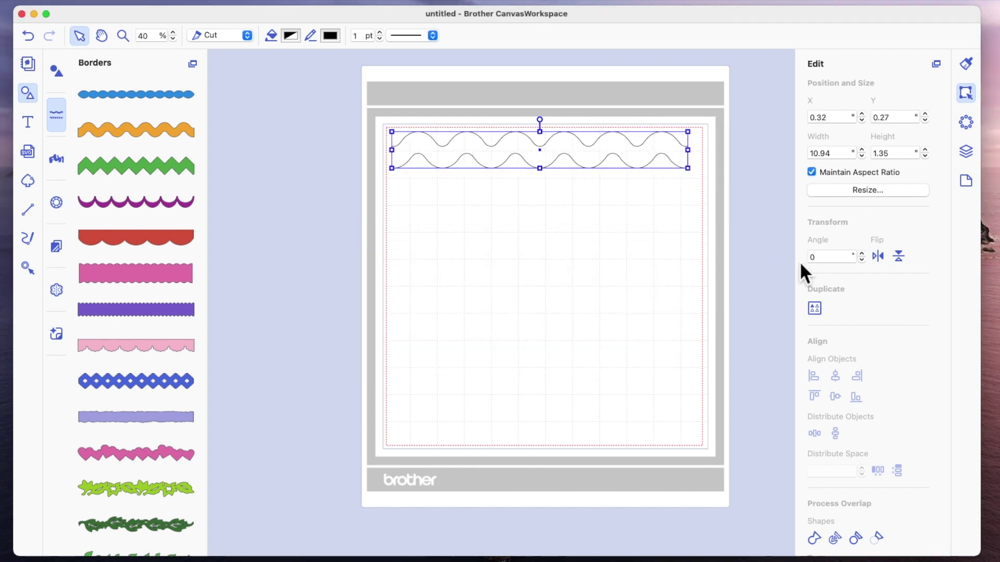
Tile the wave border into rows down the mat, redo it after a slight resize, then delete the rows.
click(816, 309)
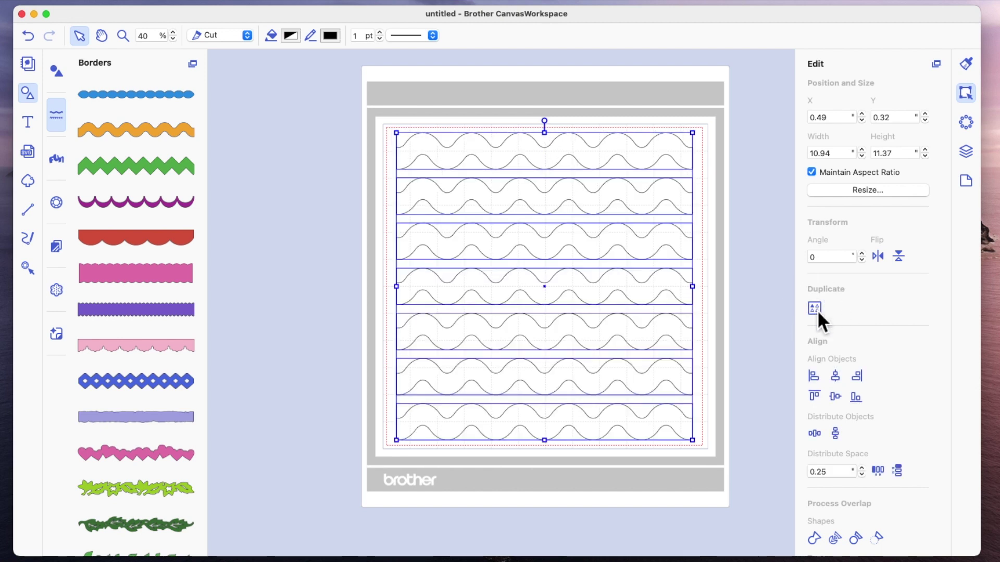
key(cmd+z)
drag(702, 173, 703, 175)
click(815, 308)
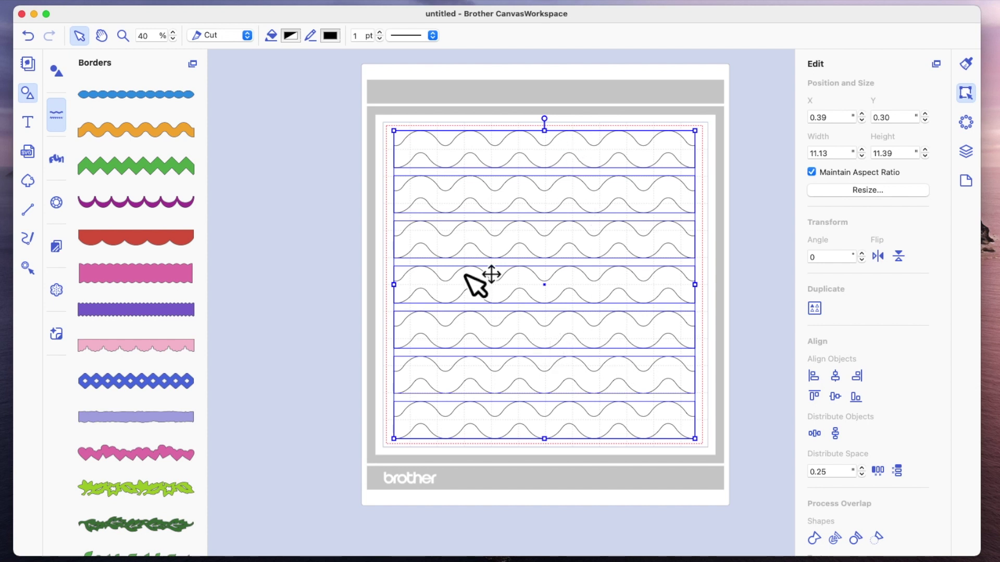
key(Delete)
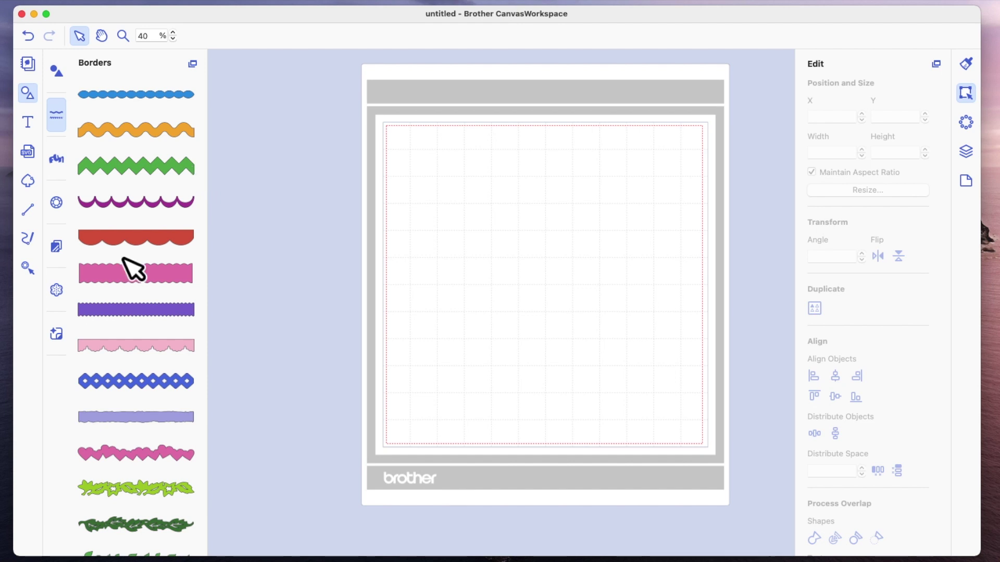
Add the eat sleep create design from Vinyl Auto Blade and shrink it to 4.21 x 3.71.
scroll(164, 271, down, 2)
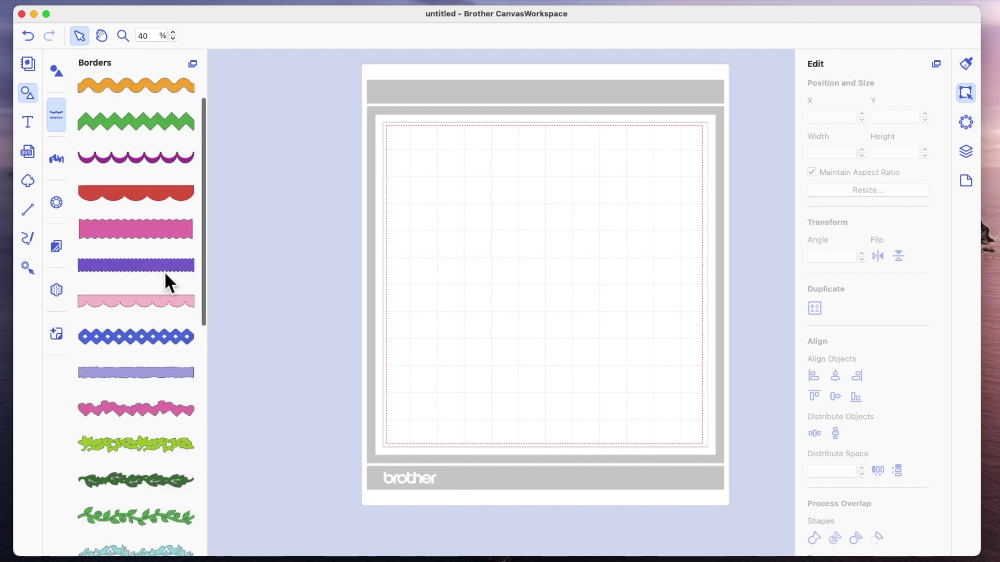
click(57, 335)
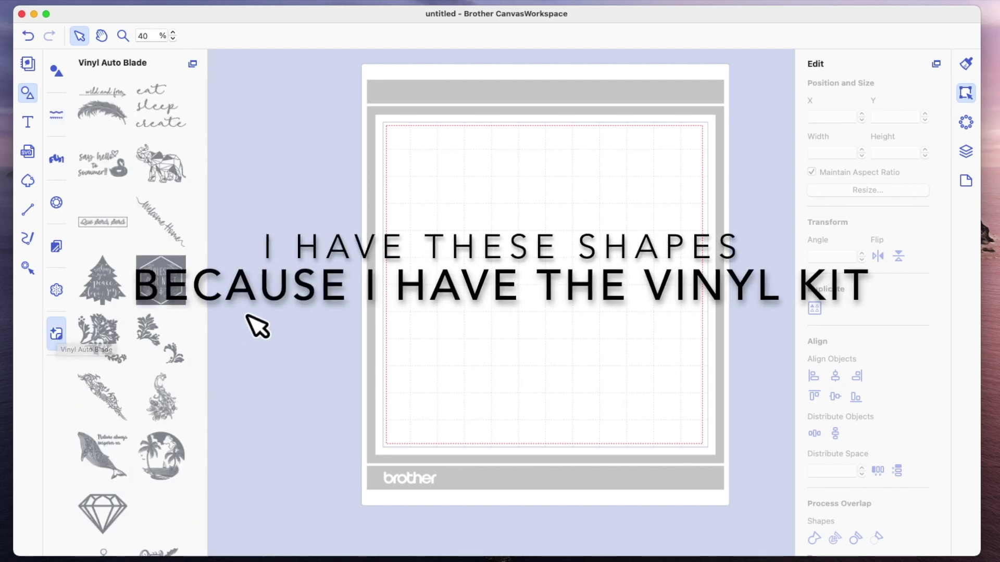
click(164, 108)
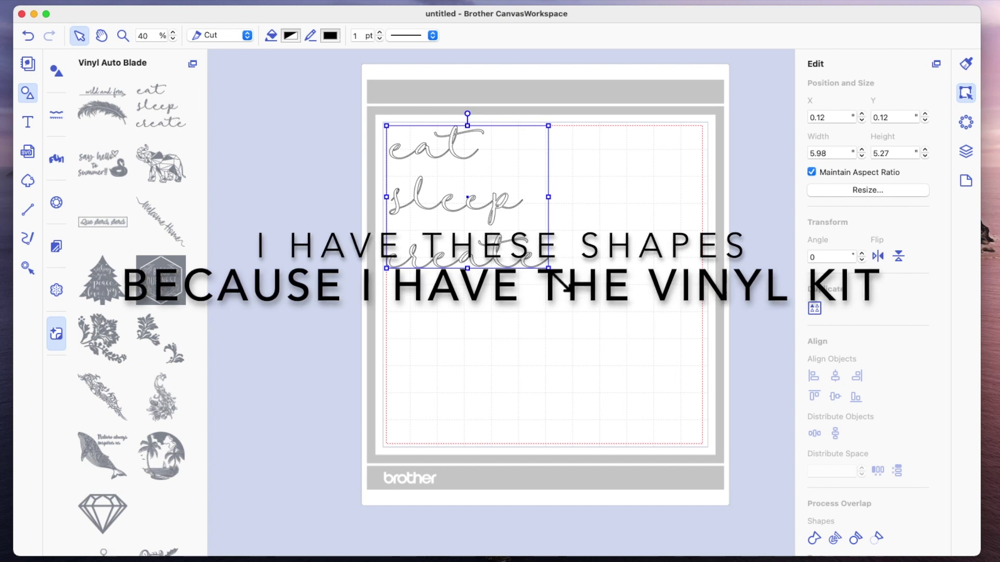
drag(548, 268, 501, 226)
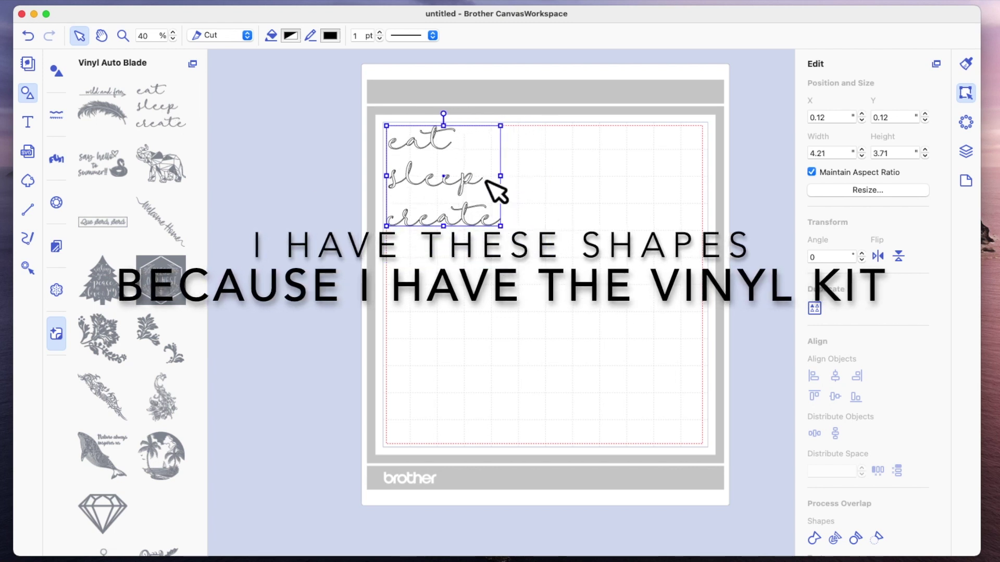
click(443, 154)
mouse_move(444, 154)
mouse_down()
mouse_move(447, 163)
mouse_move(441, 149)
mouse_up()
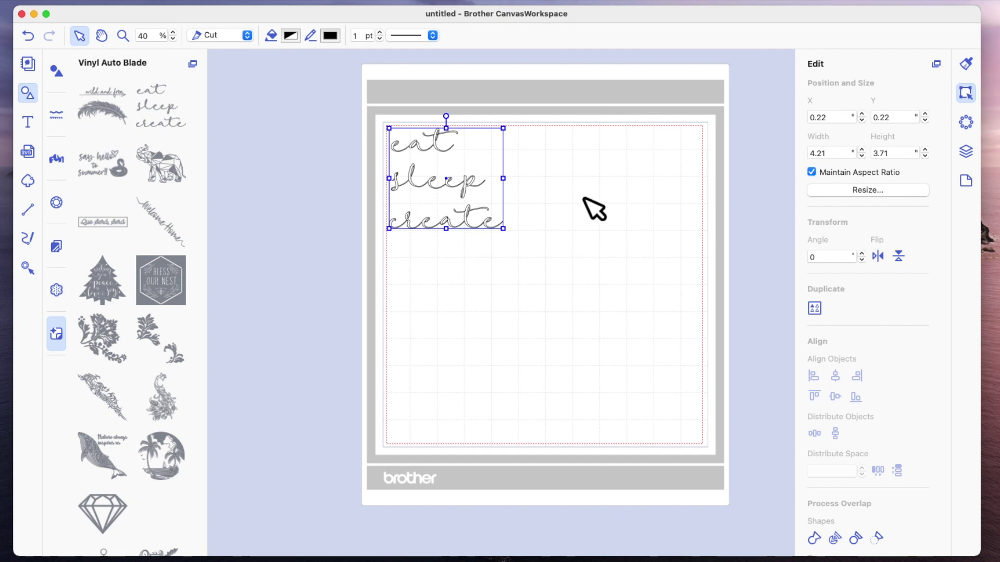
Tile eat sleep create into four copies, two by two, then delete them.
click(816, 306)
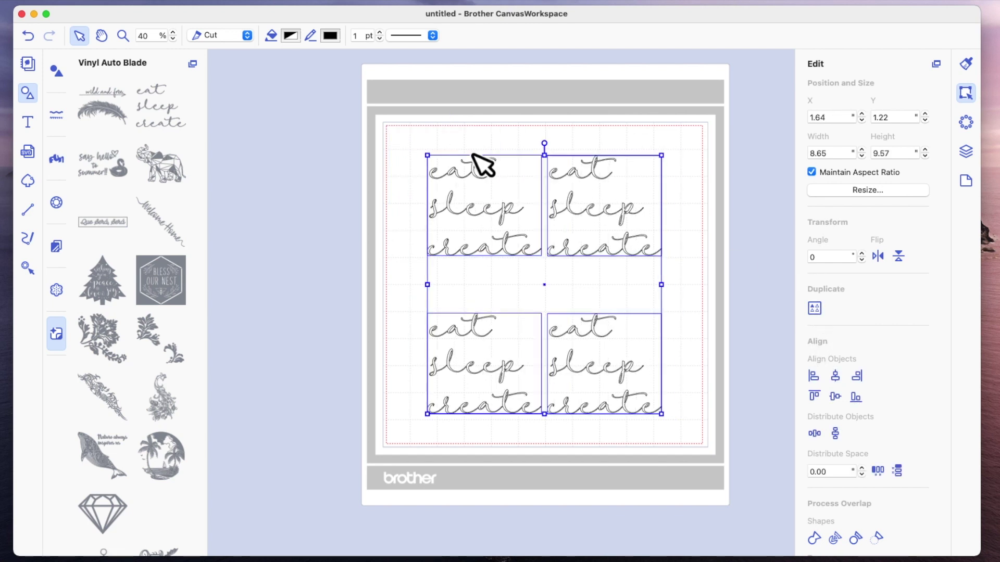
key(Delete)
scroll(147, 298, down, 5)
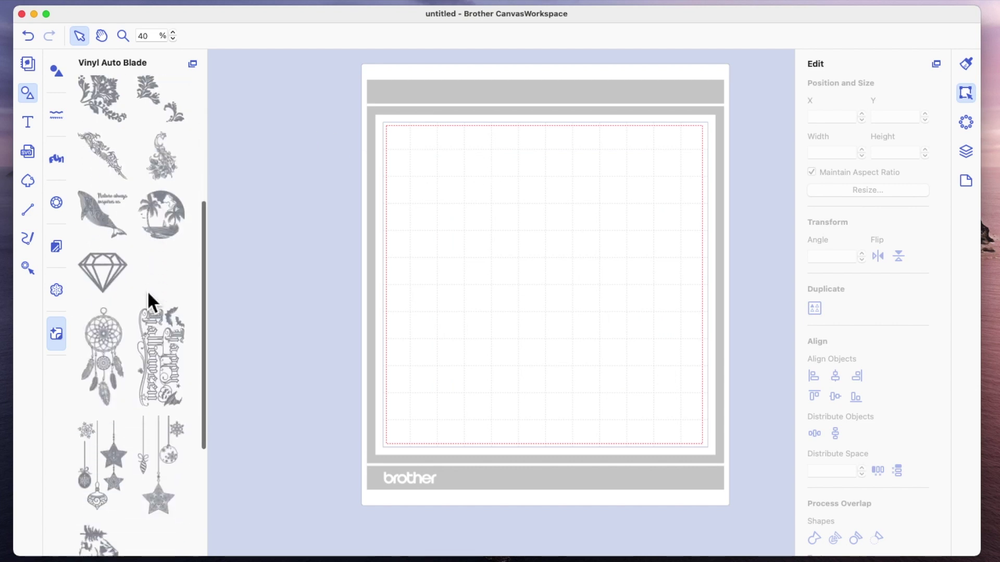
Add and shrink the wild and free feather design, trial-tile it four times, then stack the copies.
scroll(147, 289, down, 2)
scroll(148, 290, up, 8)
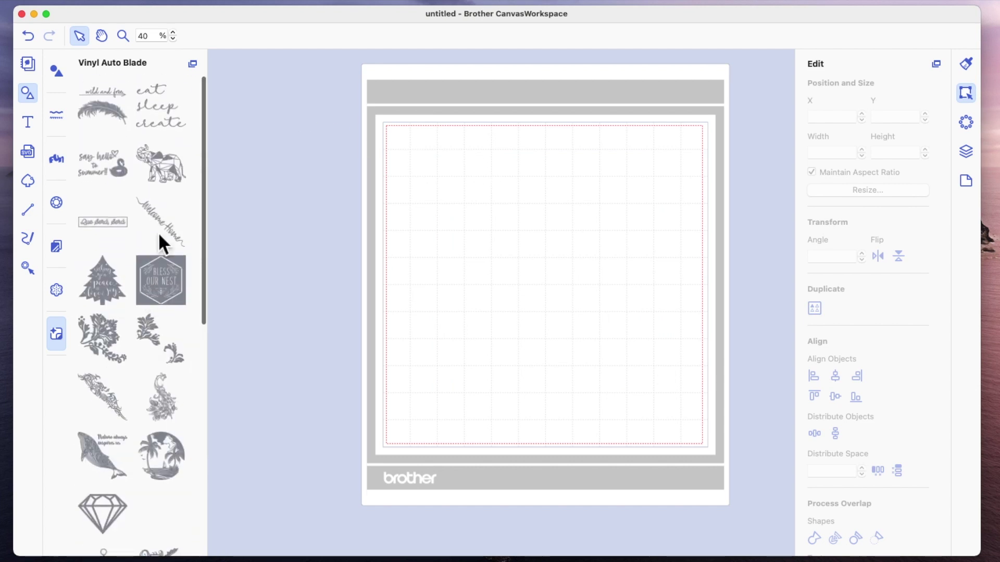
click(108, 96)
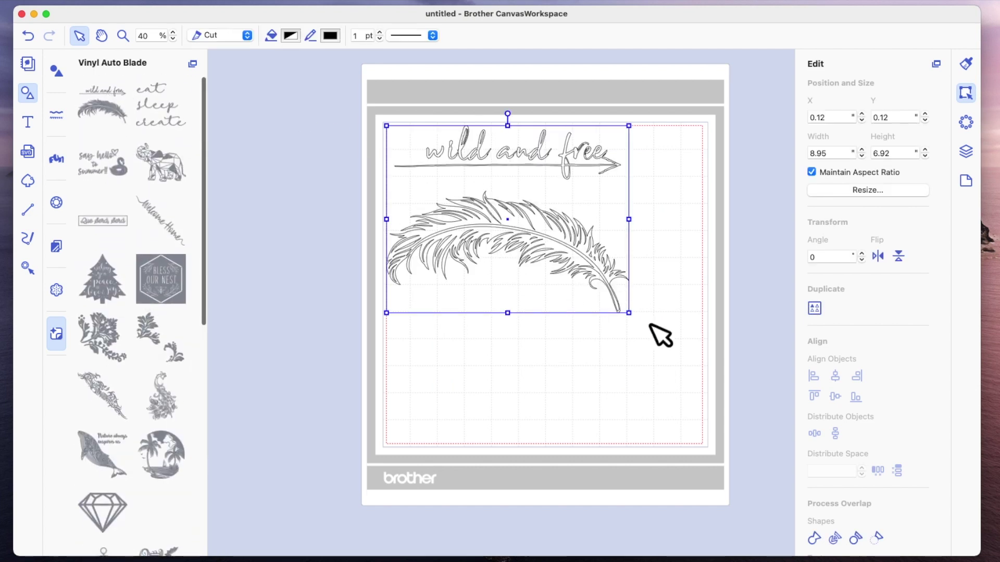
drag(629, 313, 524, 231)
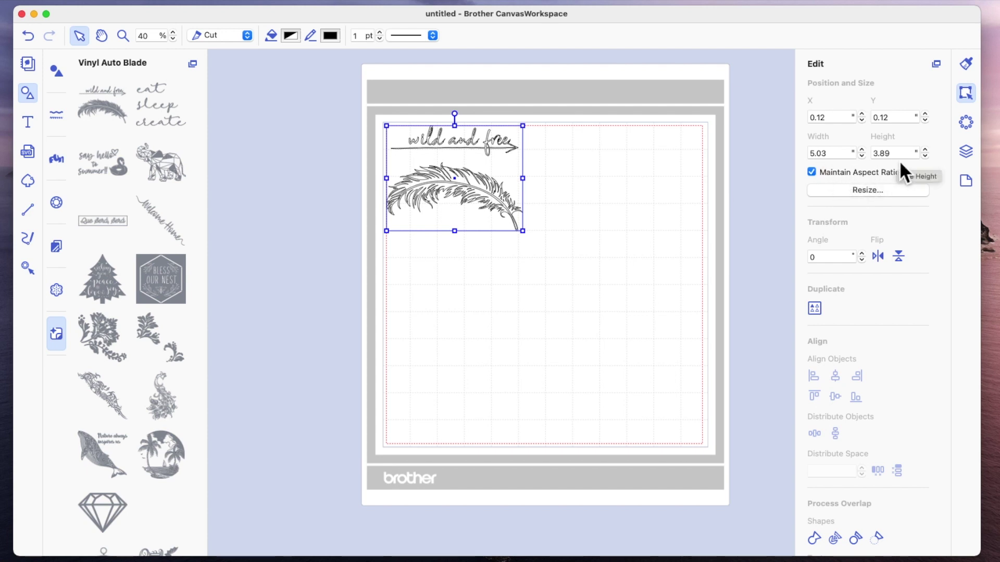
click(814, 307)
click(754, 308)
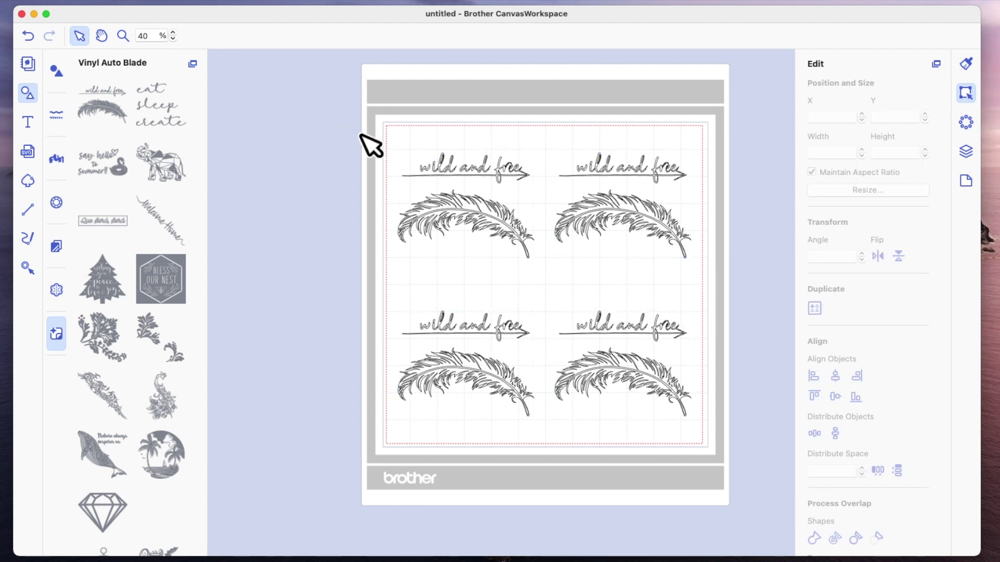
drag(647, 219, 493, 370)
click(477, 336)
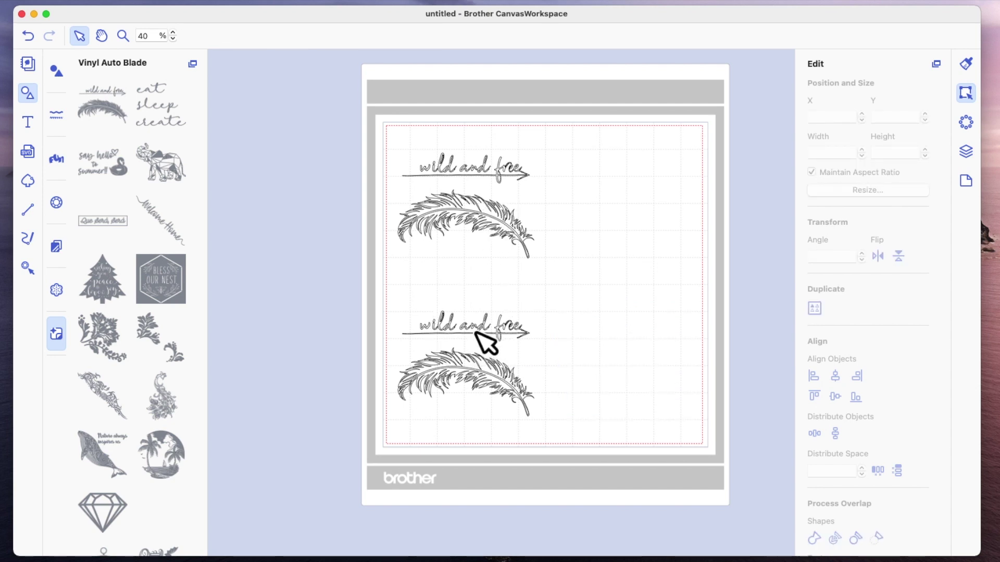
drag(477, 339, 482, 225)
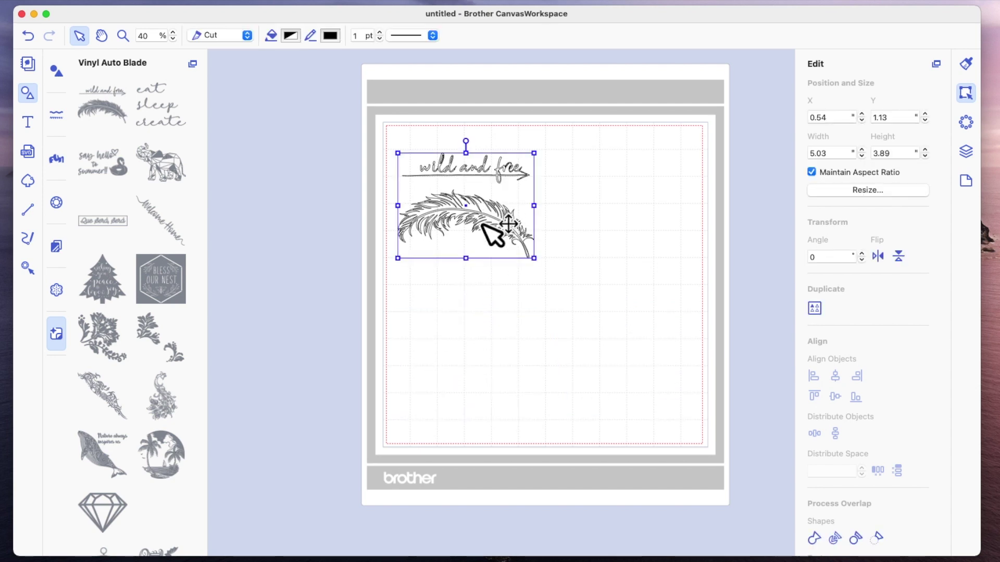
Shrink the feather to about 3.36 x 2.60, fill the mat with 12 copies, and select them all.
drag(535, 259, 499, 220)
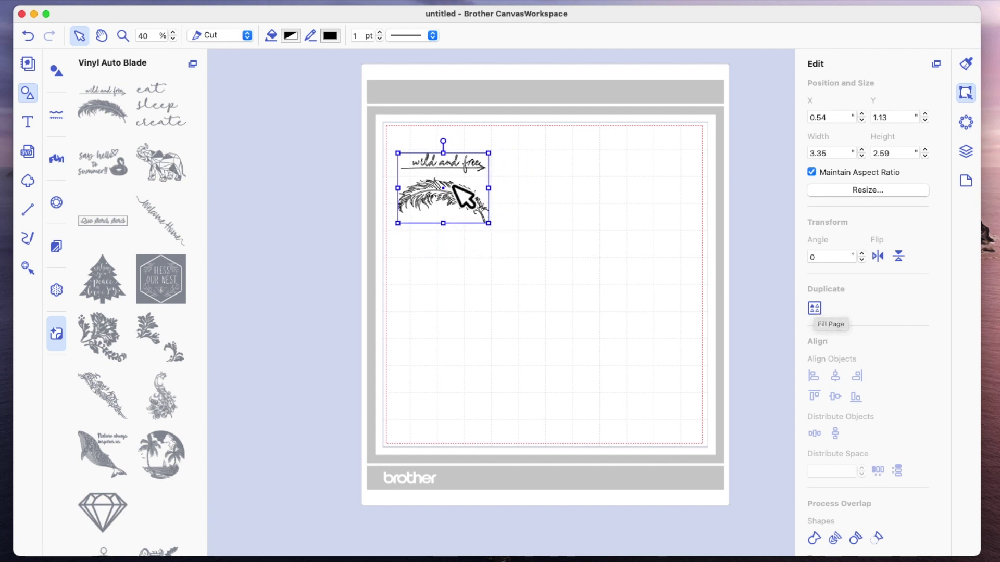
click(816, 309)
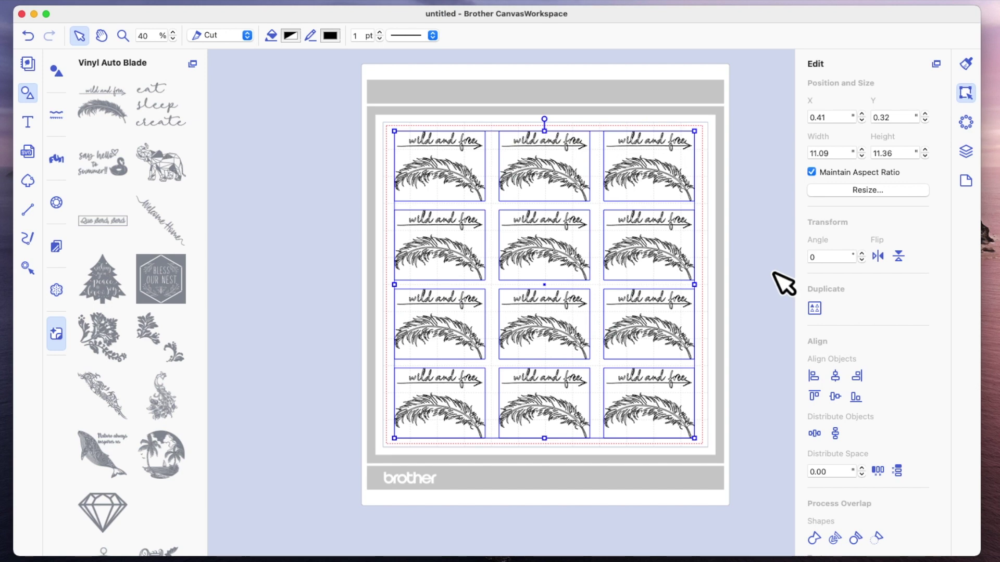
click(744, 251)
drag(342, 99, 747, 475)
Delete the twelve feather designs and scroll the library up to Square, Rectangle and Polygon.
key(Delete)
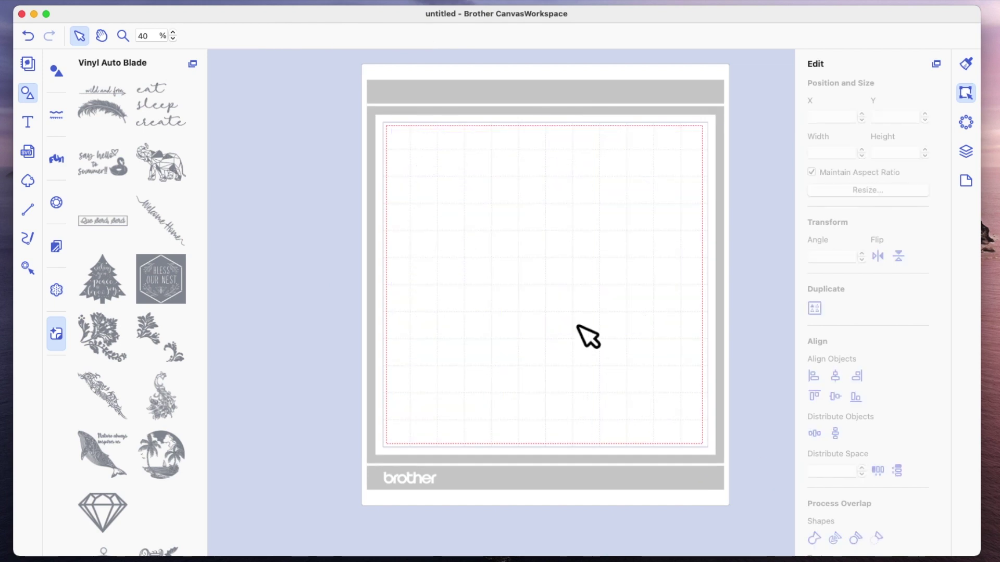
scroll(117, 181, up, 1)
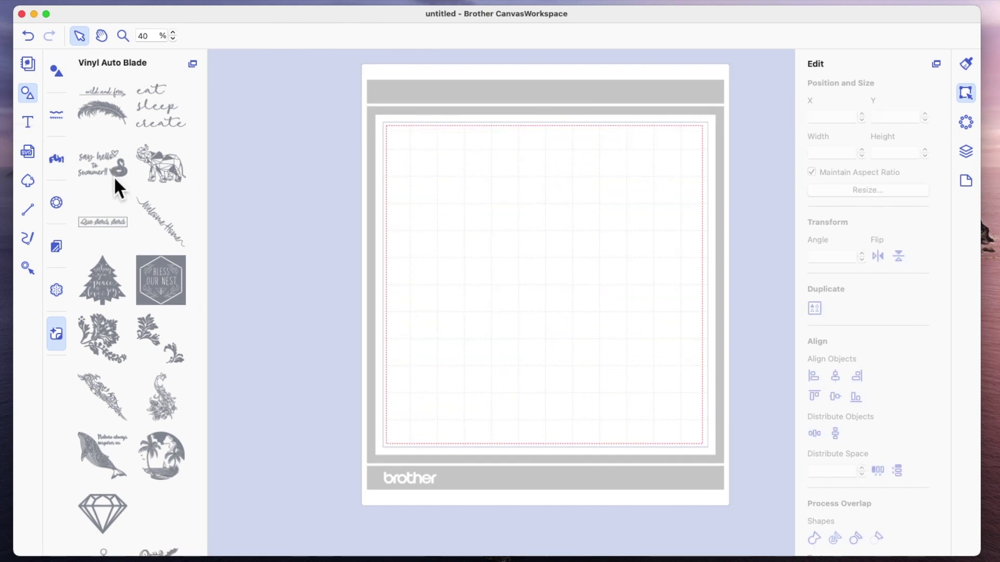
scroll(114, 176, up, 15)
scroll(179, 292, up, 5)
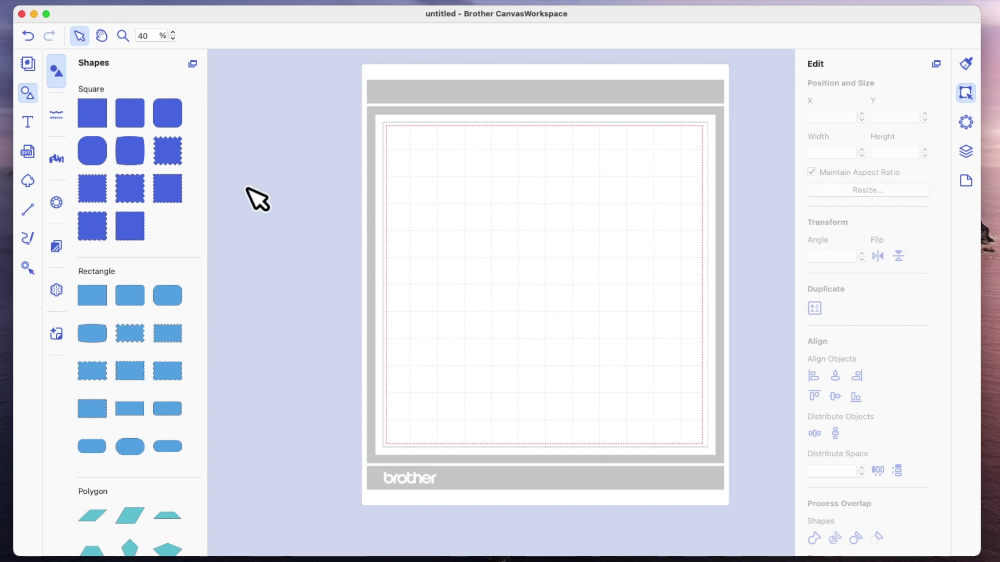
Drag a scalloped circle onto the mat and shrink it to 1.63 inches.
scroll(179, 205, down, 10)
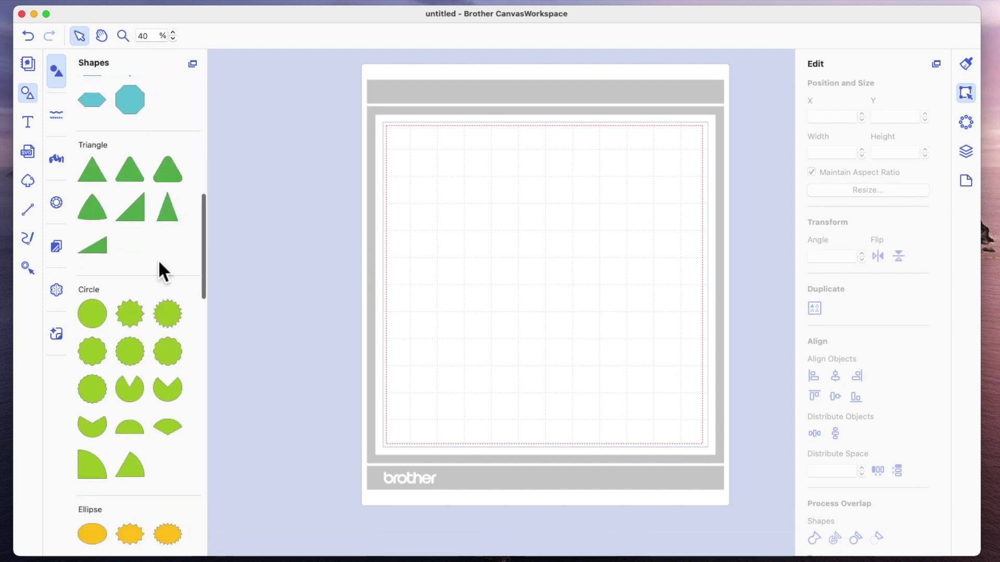
drag(173, 354, 489, 293)
drag(524, 330, 435, 176)
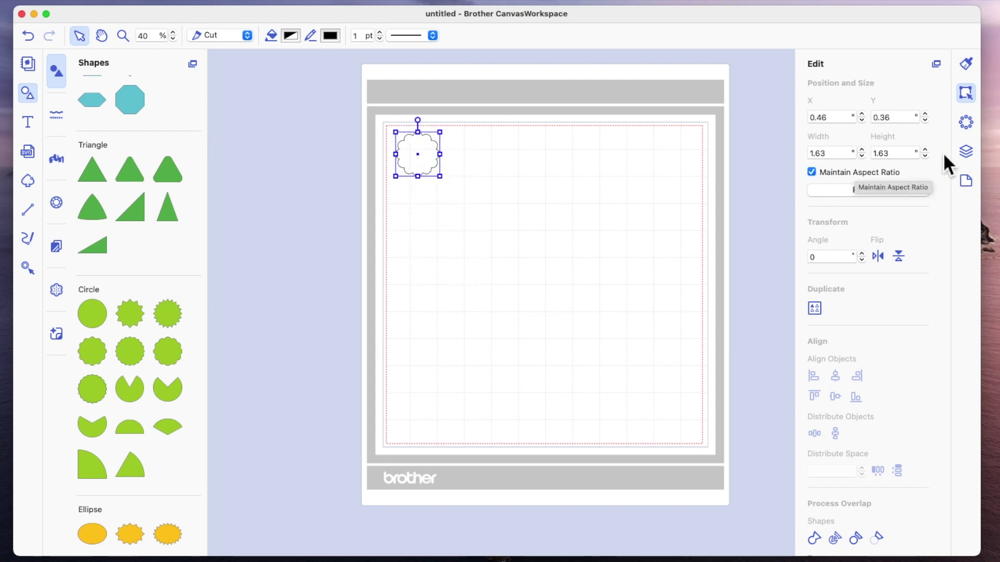
Change the artboard to 12" x 24" and fill it with a 6-by-12 grid of scalloped circles.
click(970, 185)
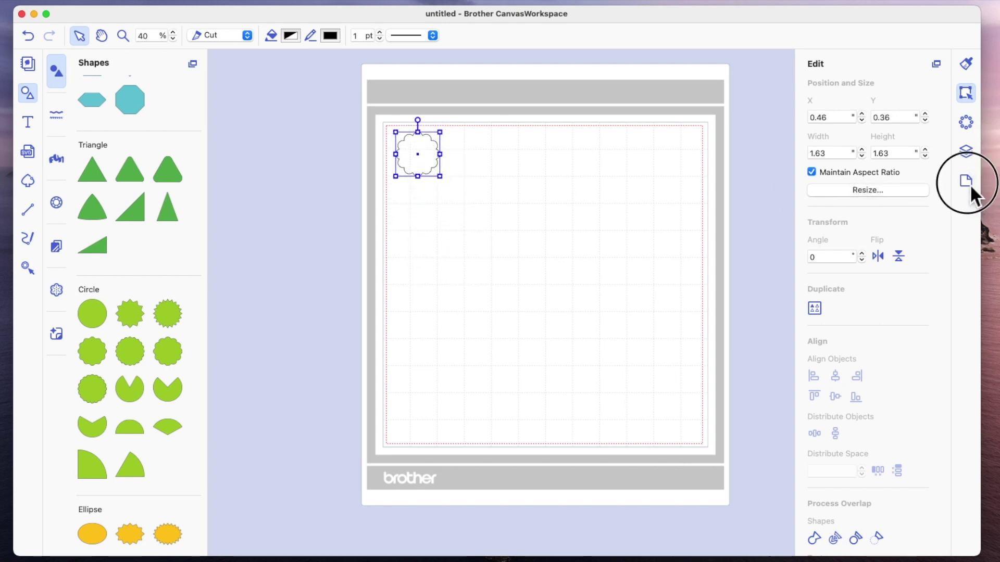
click(923, 114)
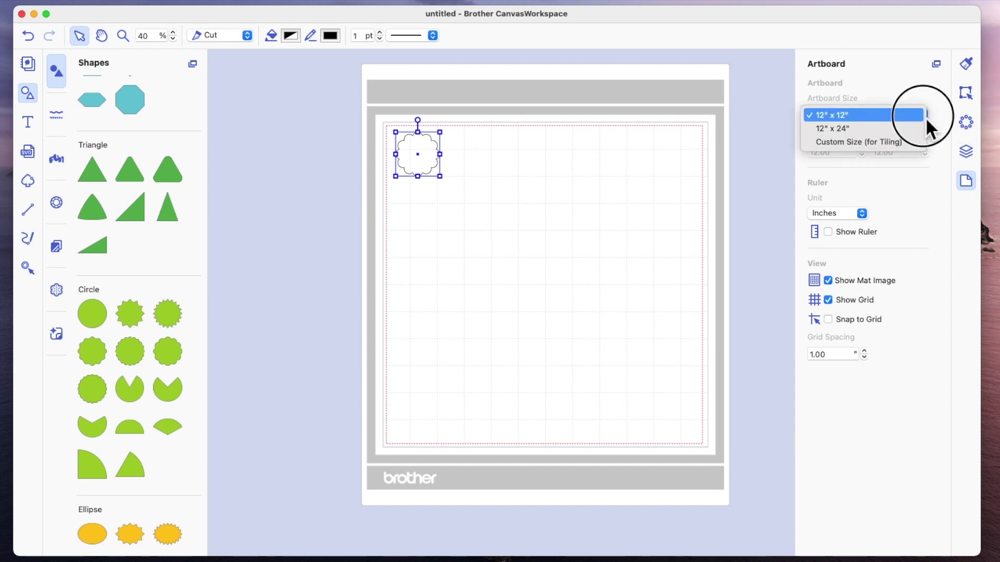
click(867, 129)
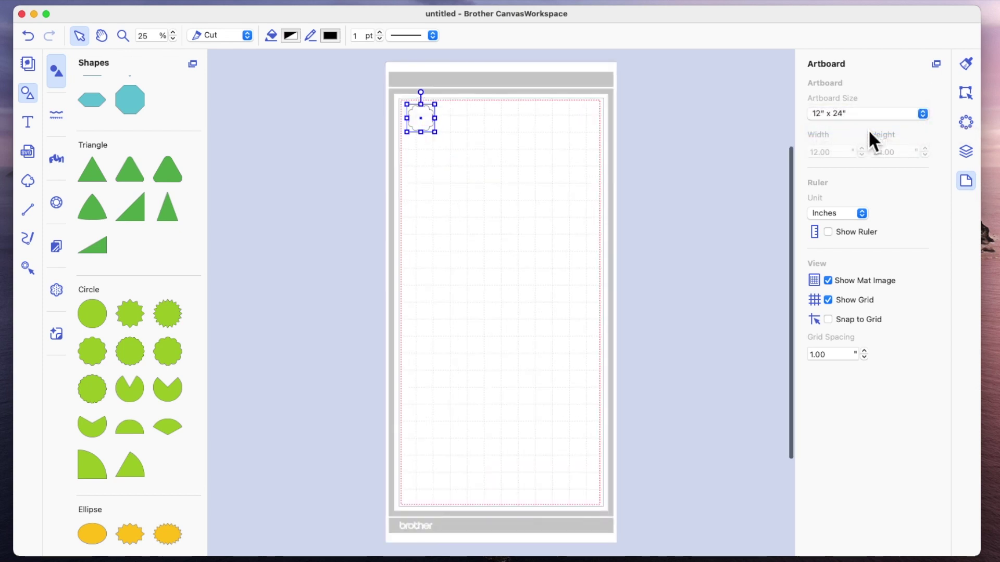
click(967, 99)
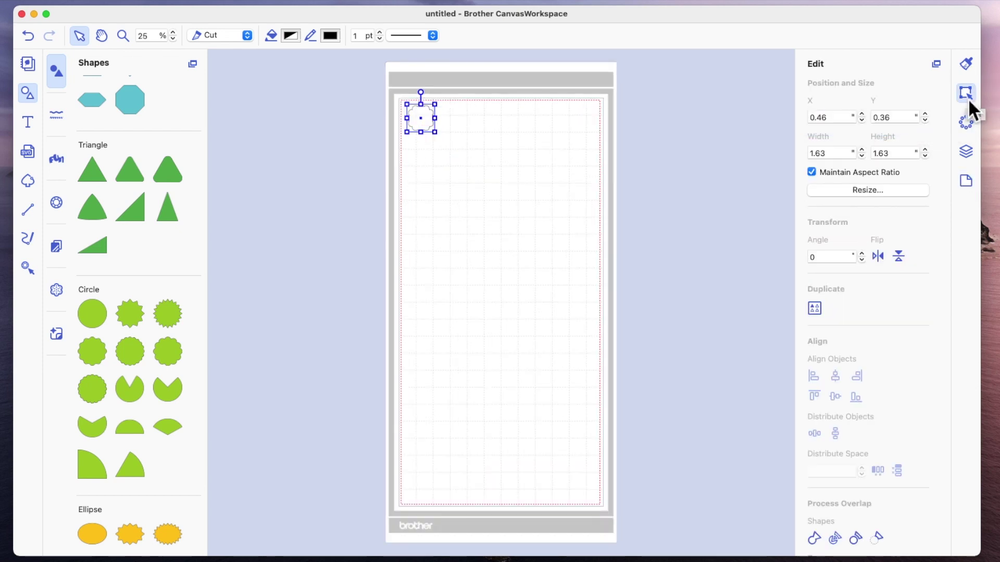
click(815, 309)
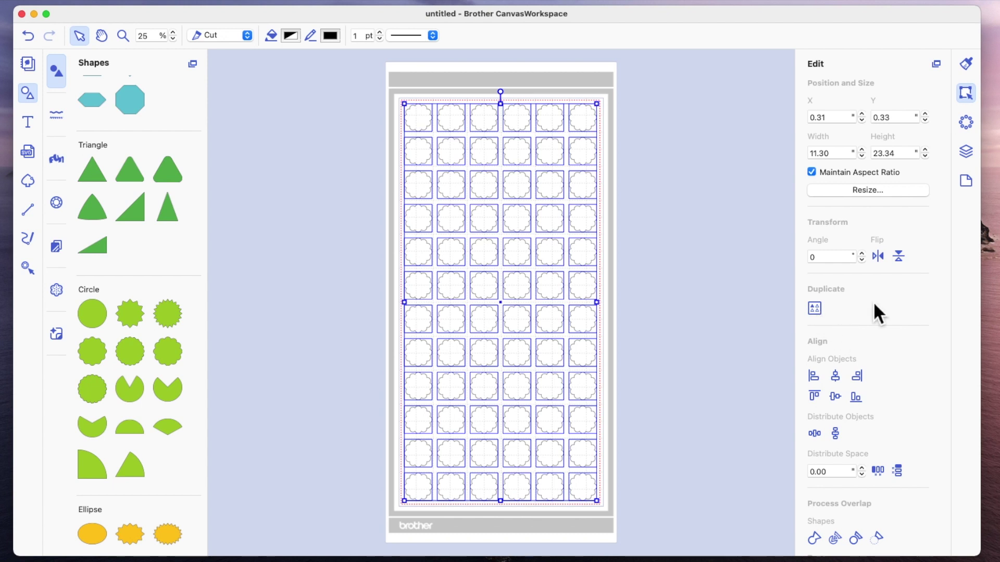
Set a custom tiling artboard of 25 x 30 inches and refill it with 144 scallops, twelve by twelve.
click(967, 183)
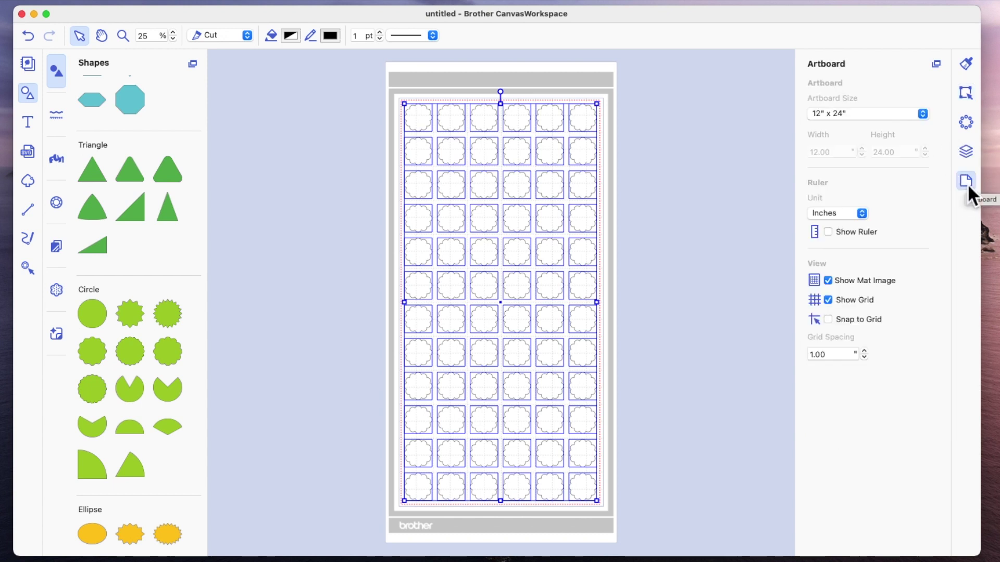
click(925, 118)
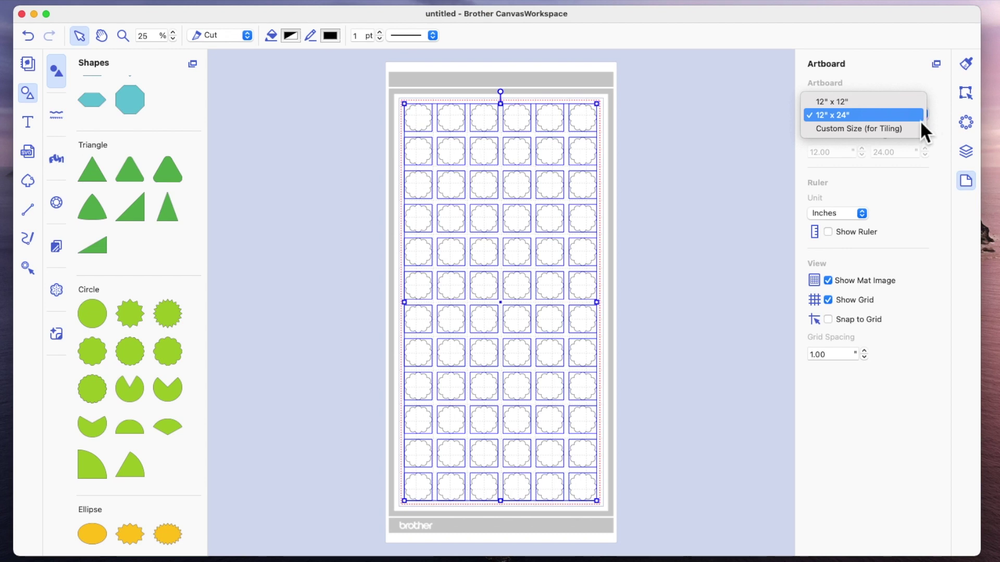
click(842, 135)
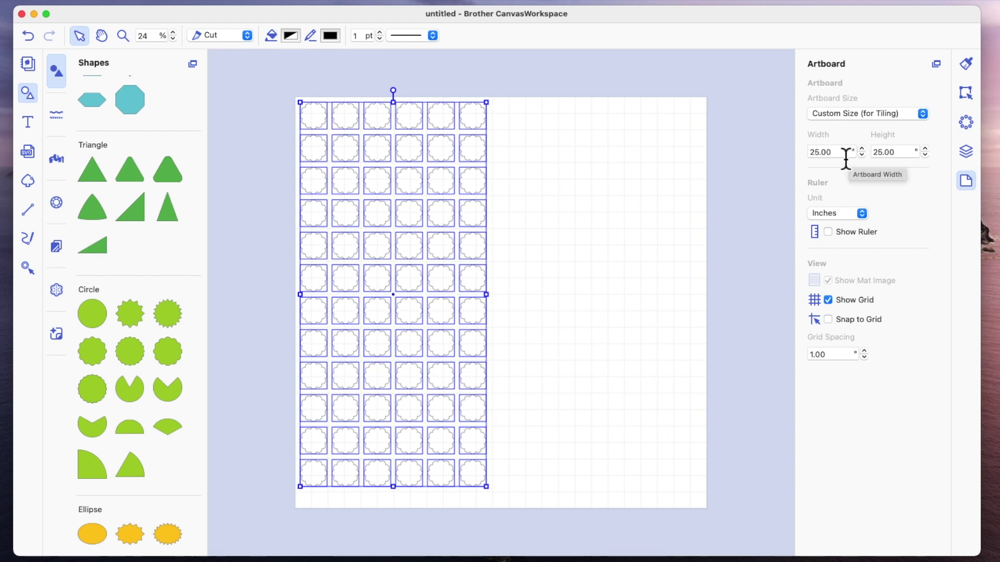
click(909, 151)
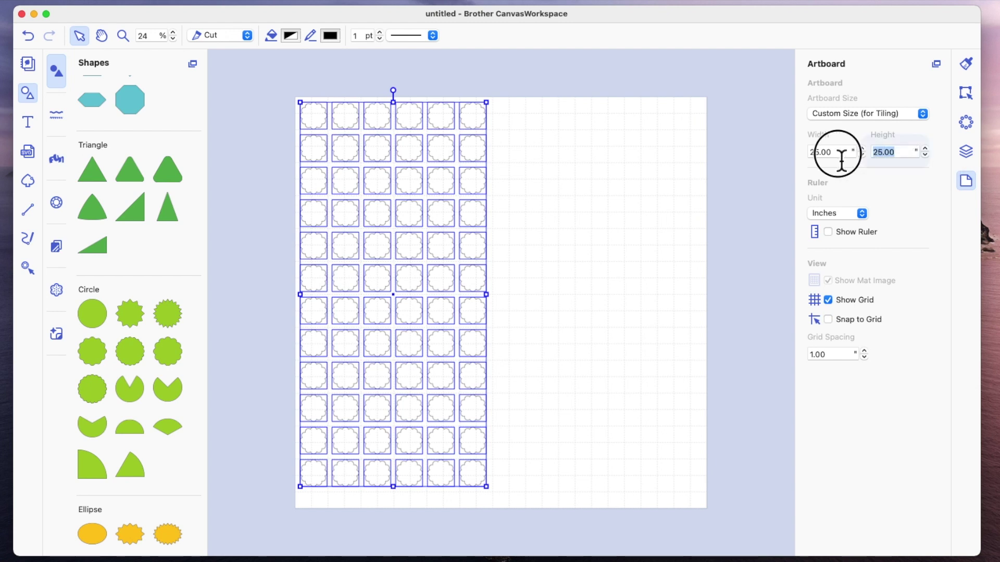
text(30)
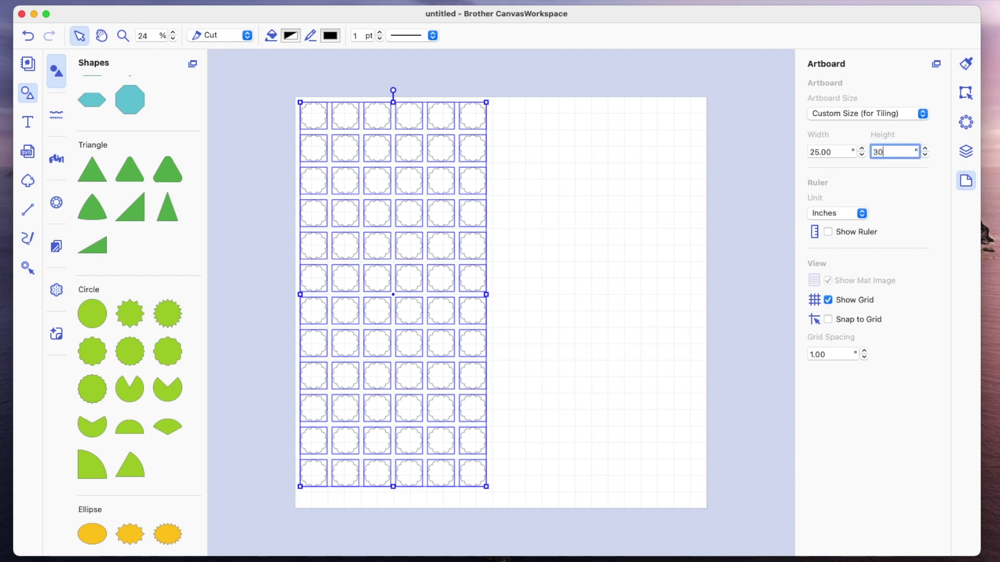
key(Return)
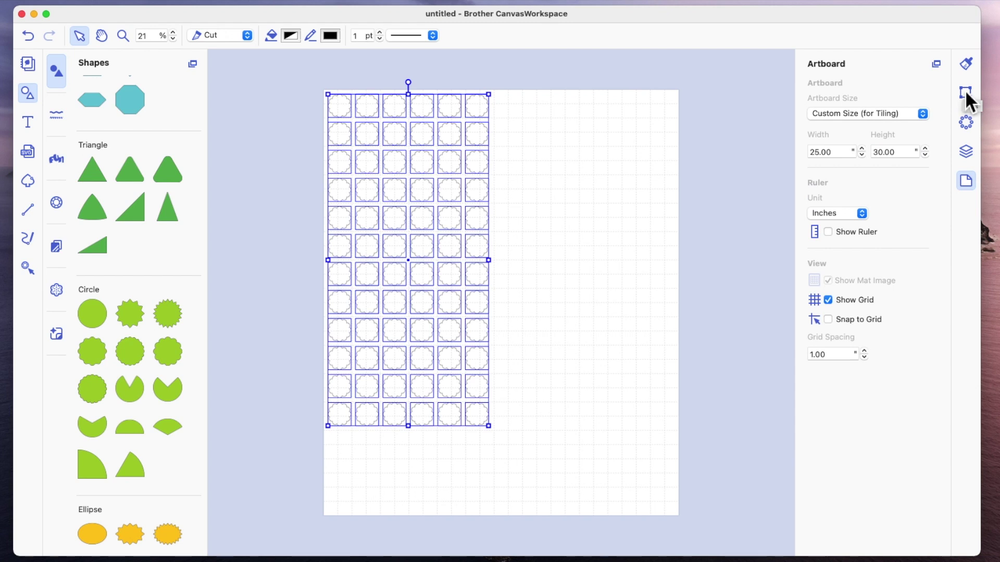
click(966, 95)
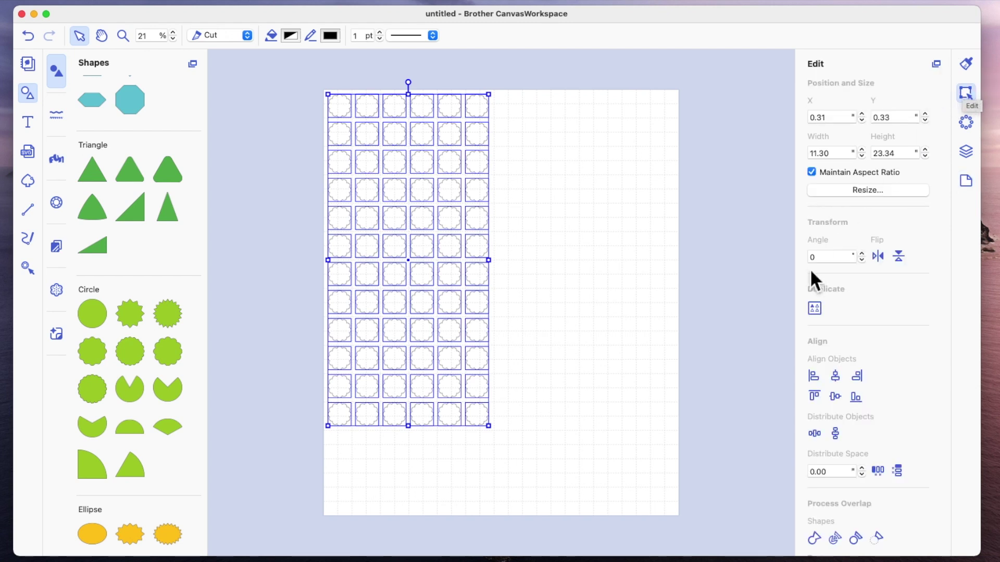
click(820, 311)
Clear the selection and set the artboard size back to 12" x 12".
click(699, 217)
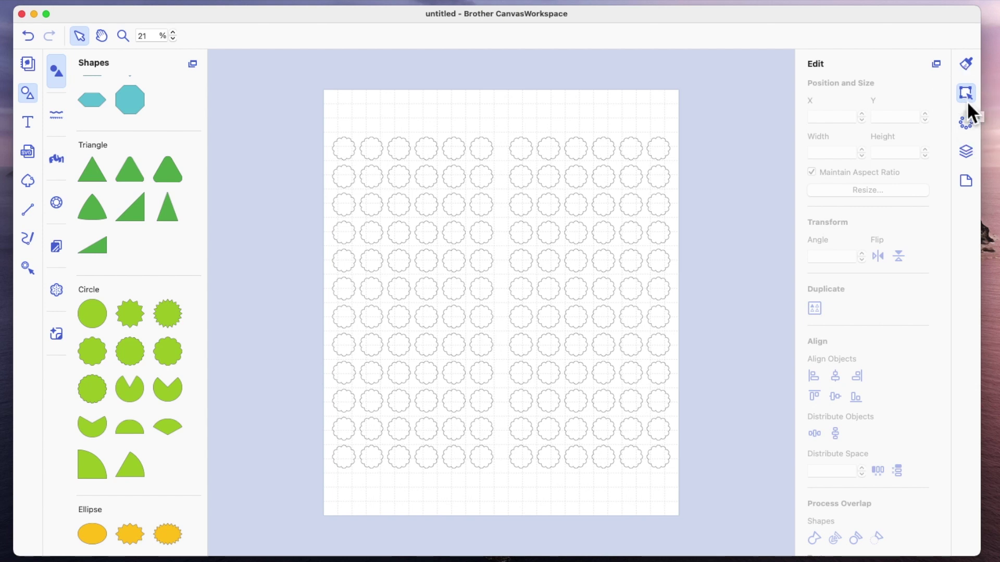
click(966, 183)
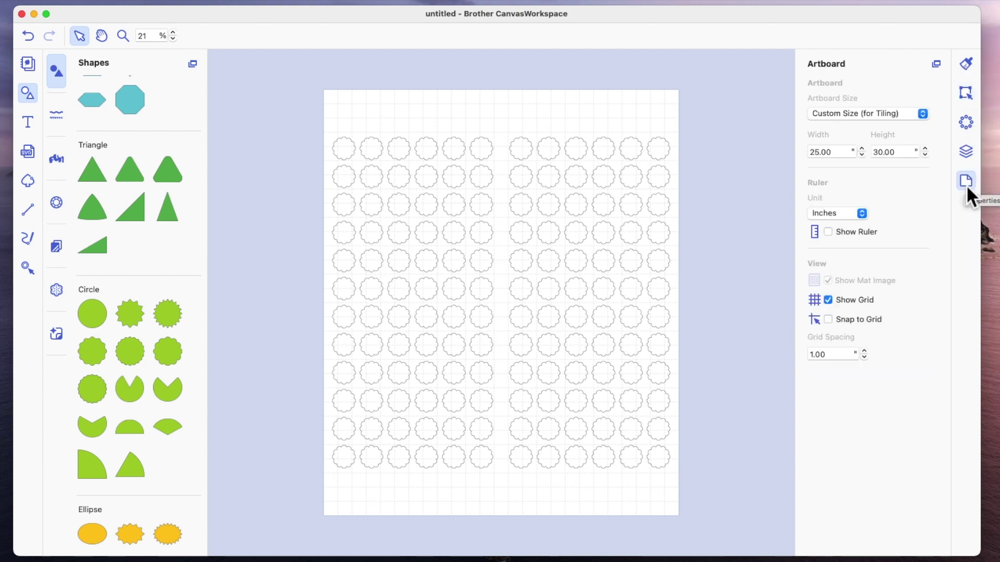
click(923, 115)
click(840, 89)
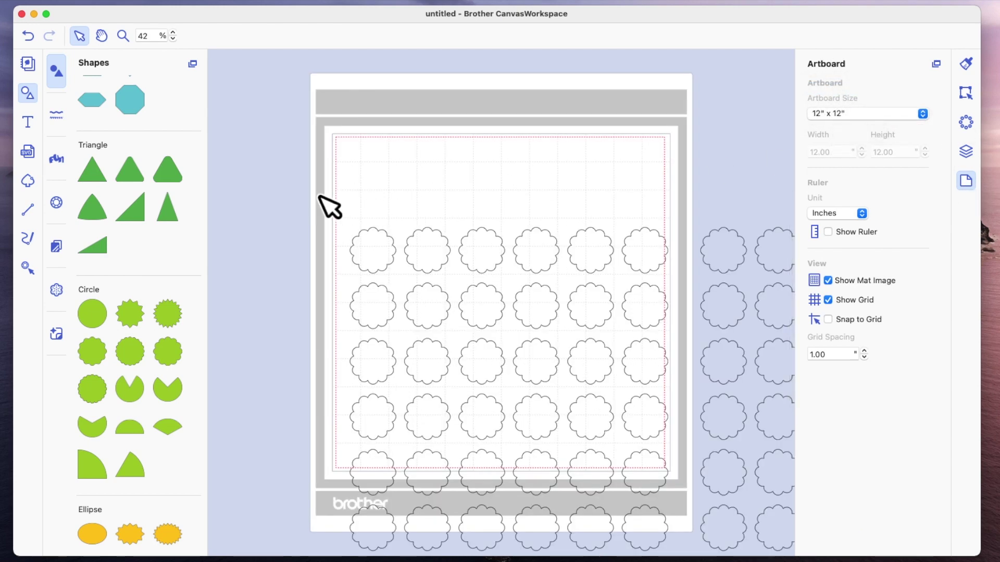
Marquee-select all the scalloped shapes on the mat.
scroll(319, 197, down, 3)
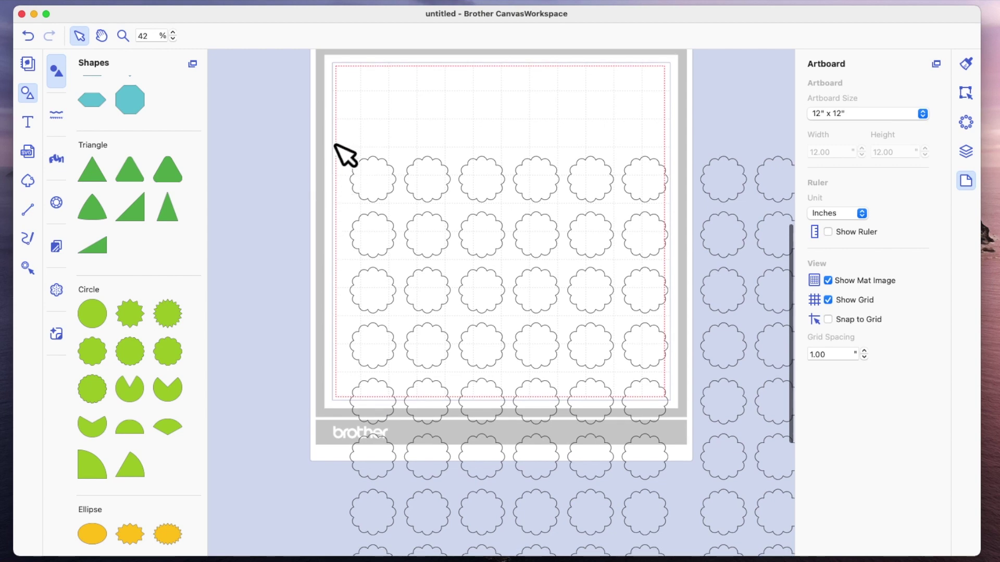
drag(309, 136, 540, 189)
drag(670, 270, 885, 559)
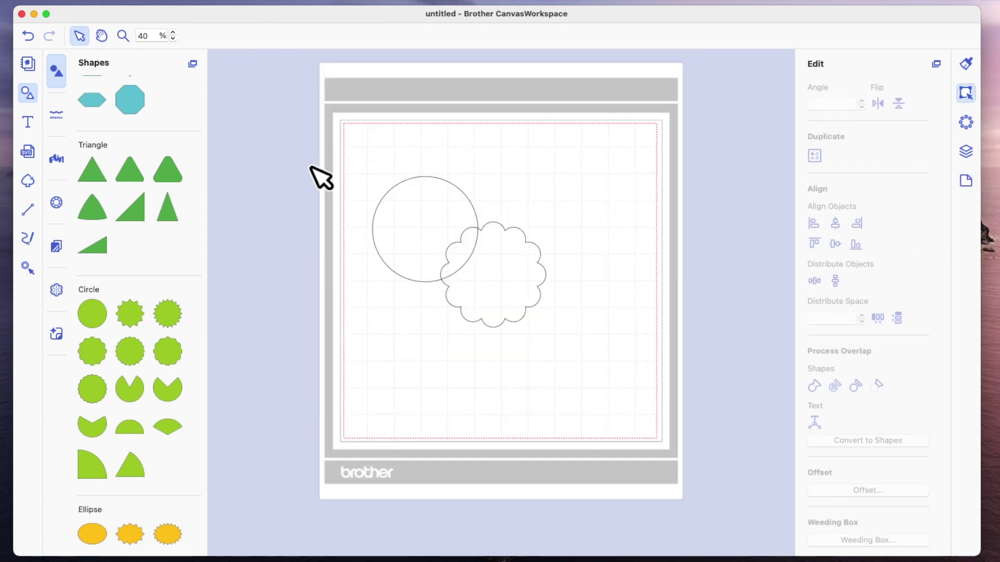